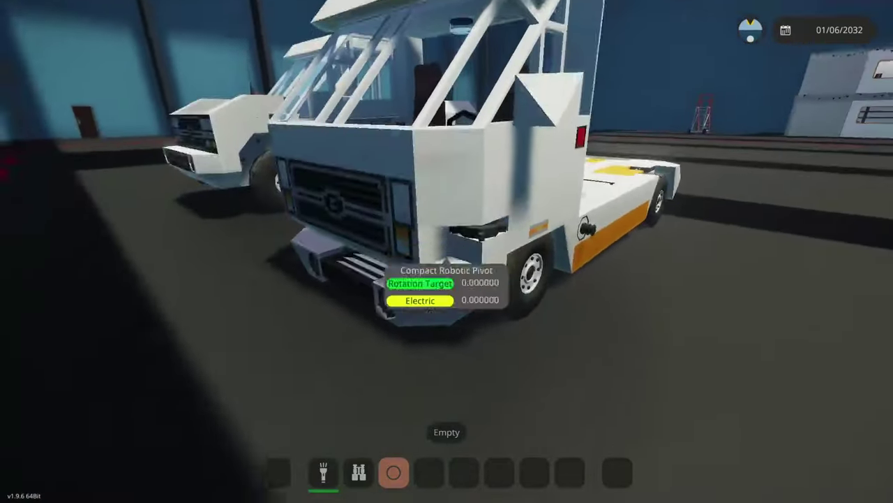
- Walk around the white flatbed and the pickup beside it, and examine the flatbed's cab, dashboard, seats, sides and rear
{"action": "key", "text": "w"}
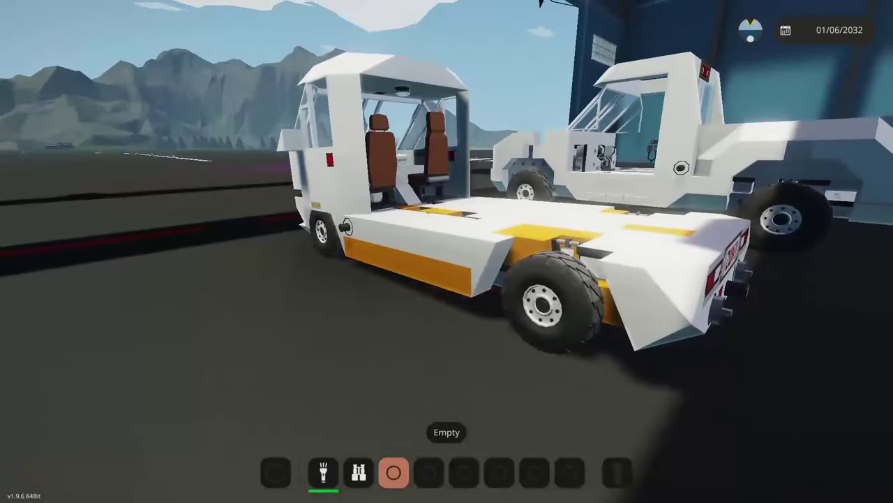
{"action": "key", "text": "w"}
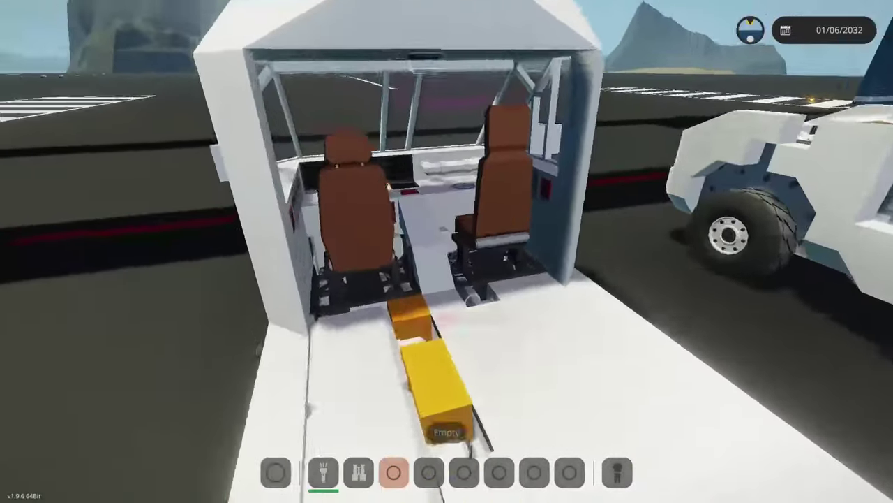
{"action": "key", "text": "w"}
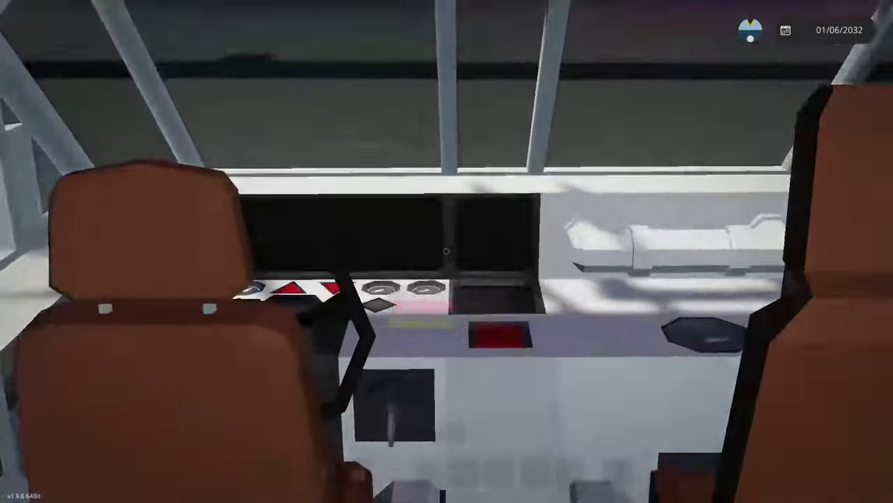
{"action": "key", "text": "w"}
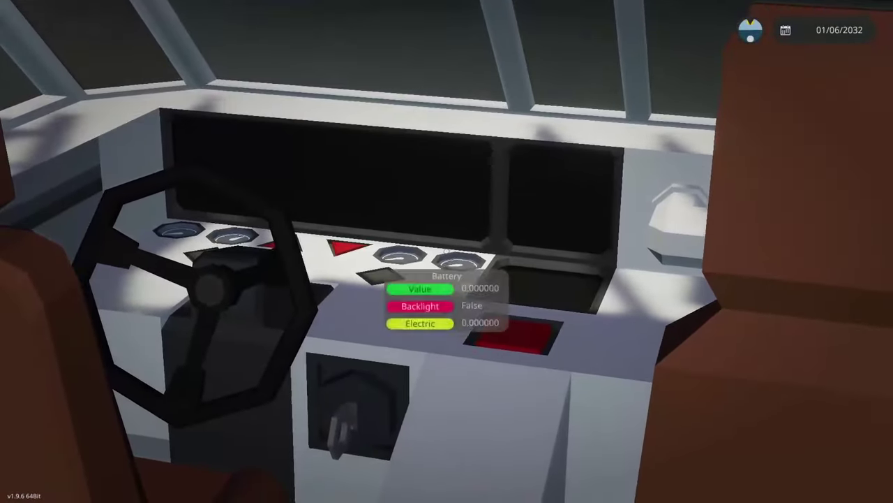
{"action": "key", "text": "s"}
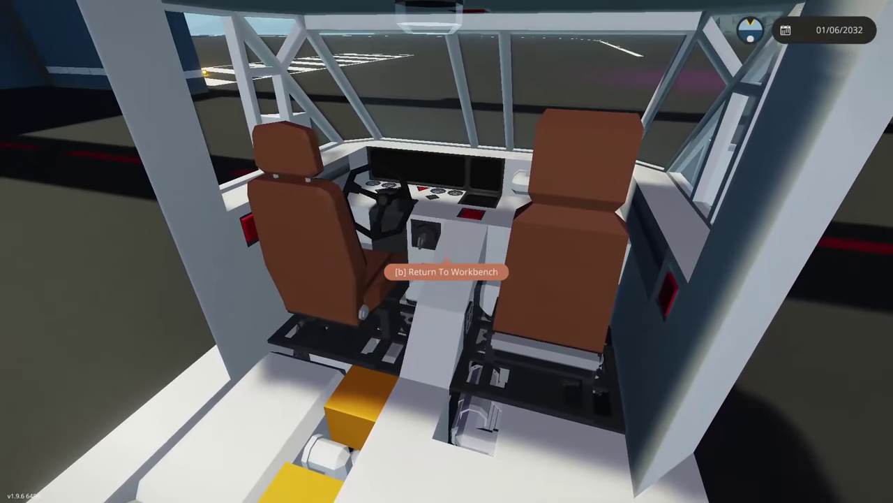
{"action": "key", "text": "s"}
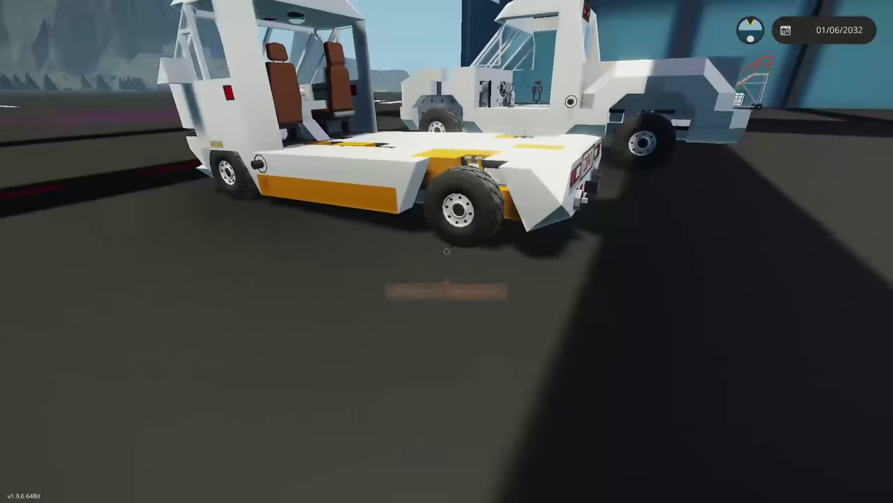
{"action": "key", "text": "s"}
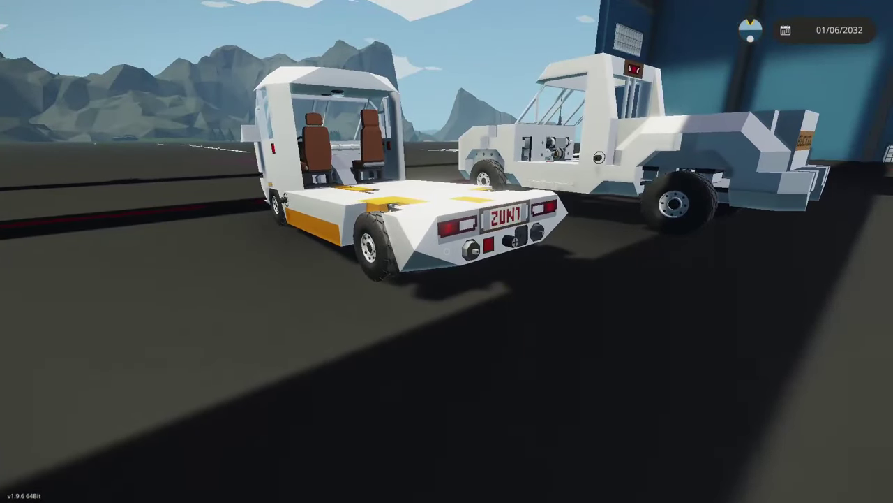
{"action": "key", "text": "s"}
{"action": "key", "text": "w"}
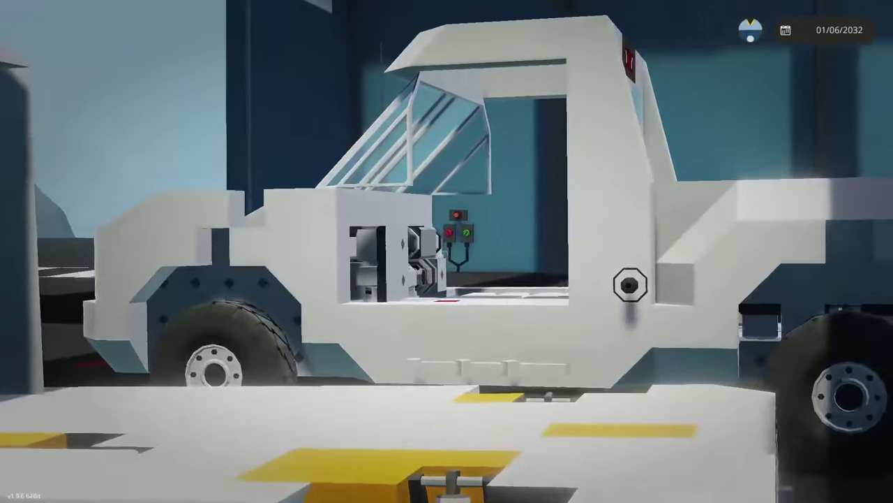
{"action": "key", "text": "s"}
{"action": "key", "text": "w"}
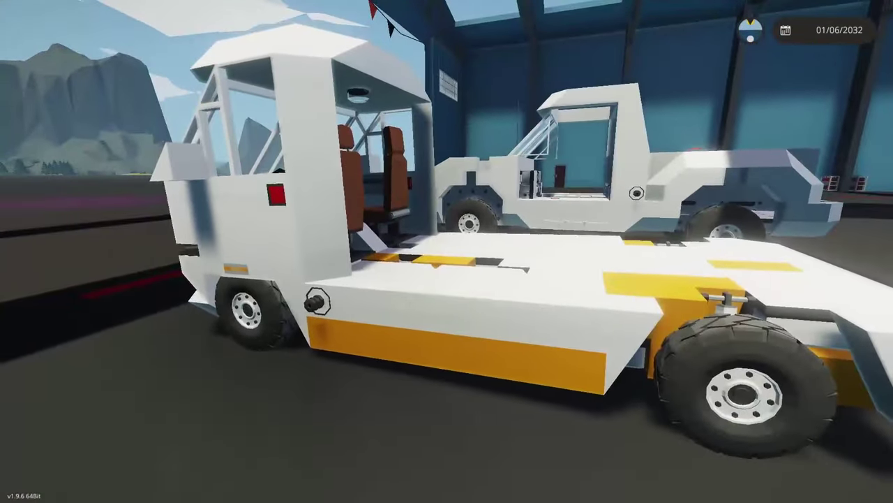
- Enter the workbench editor, search the saved vehicles for "bull" and load the brown pickup
{"action": "key", "text": "e"}
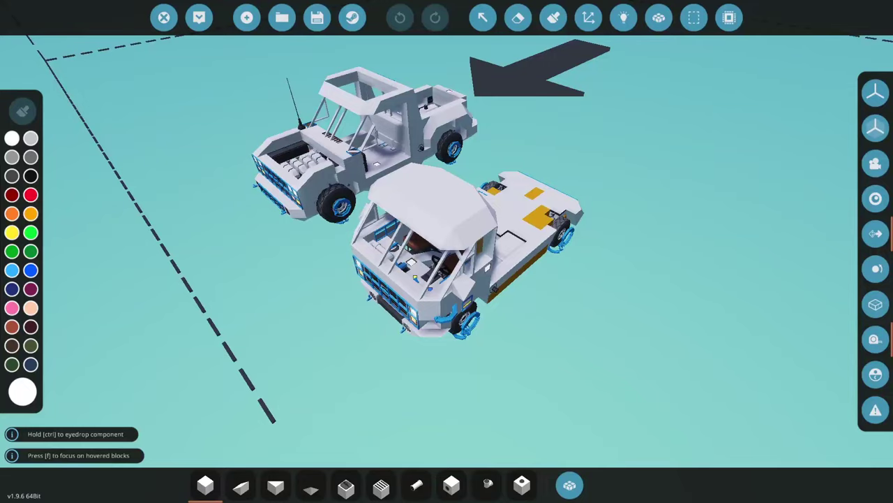
{"action": "left_click", "coordinate": [282, 18]}
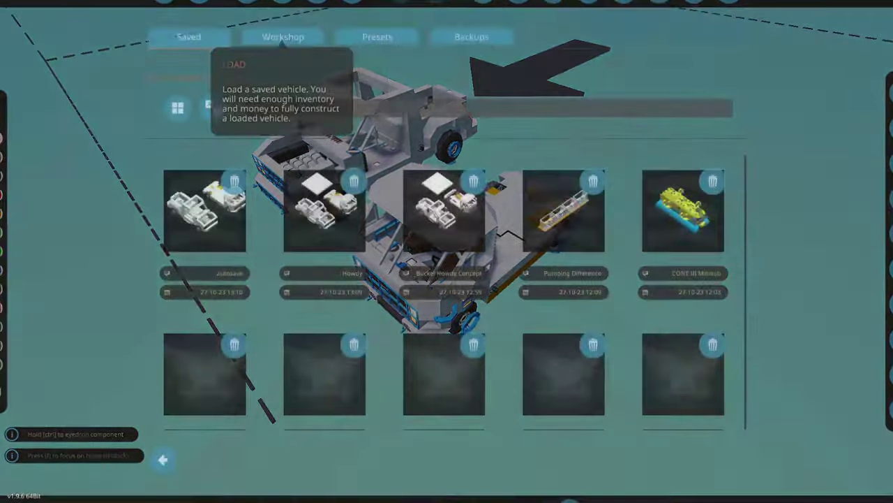
{"action": "type", "text": "bull"}
{"action": "key", "text": "Return"}
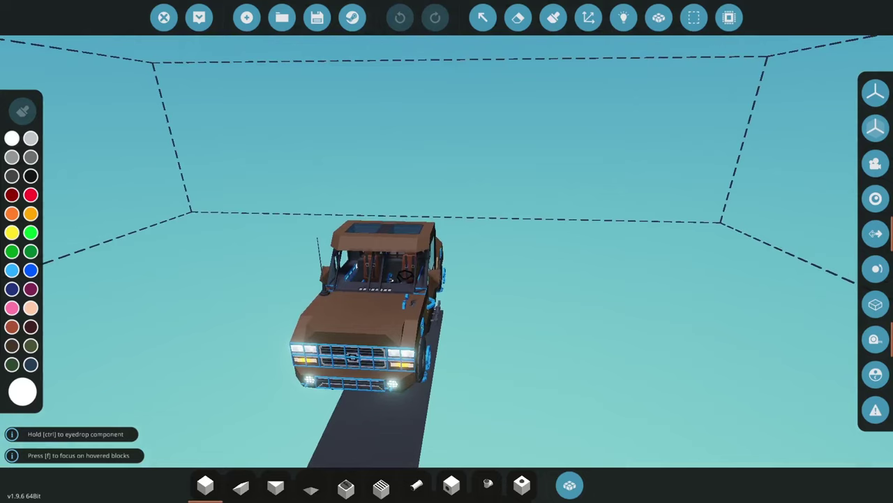
- Inspect the pickup's microcontrollers, including the Modular Engine ECU V7.6, Car Automatic Gearbox V10 and Cruise Control V3
{"action": "left_click", "coordinate": [482, 17]}
{"action": "left_click", "coordinate": [353, 328]}
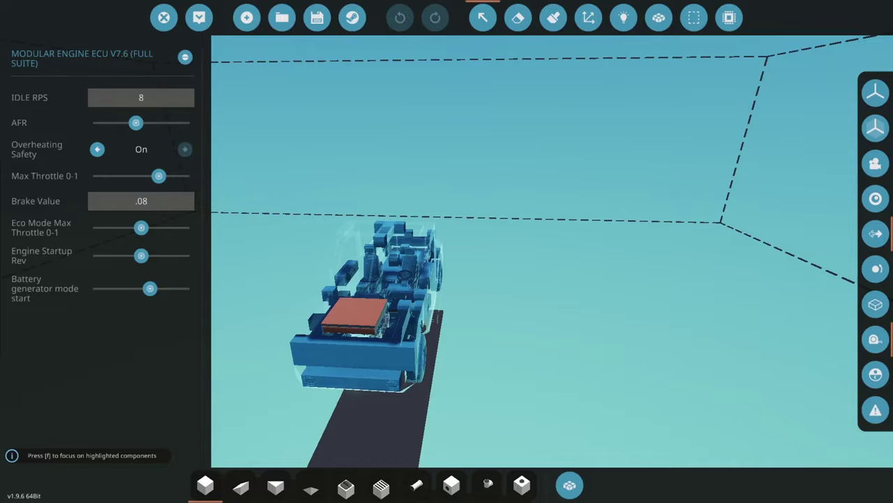
{"action": "key", "text": "f"}
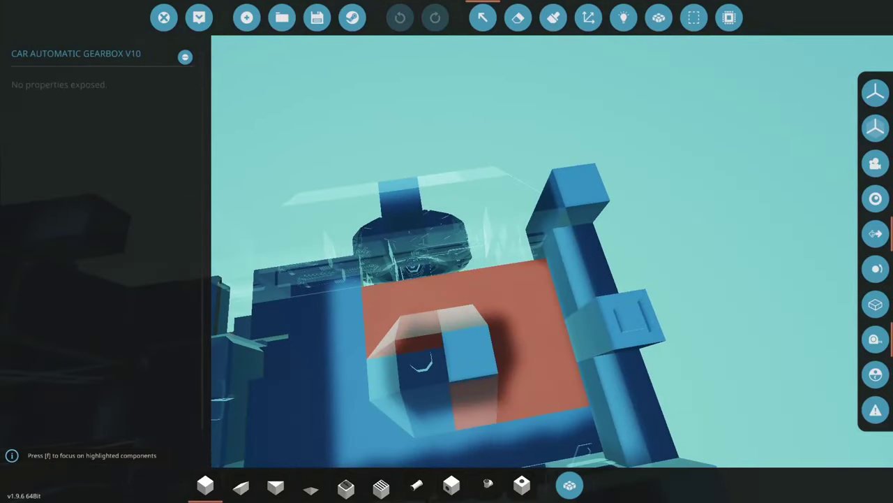
{"action": "scroll", "coordinate": [446, 251], "scroll_direction": "down", "scroll_amount": 5}
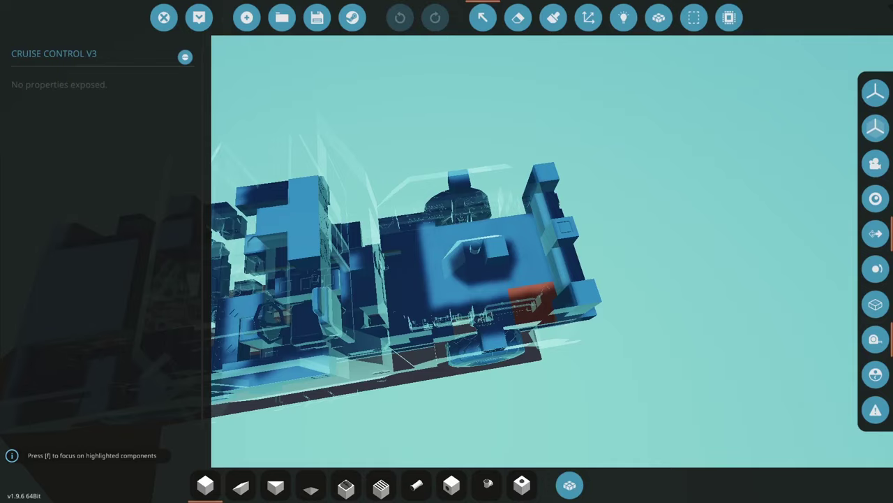
{"action": "key", "text": "Escape"}
{"action": "scroll", "coordinate": [446, 252], "scroll_direction": "down", "scroll_amount": 5}
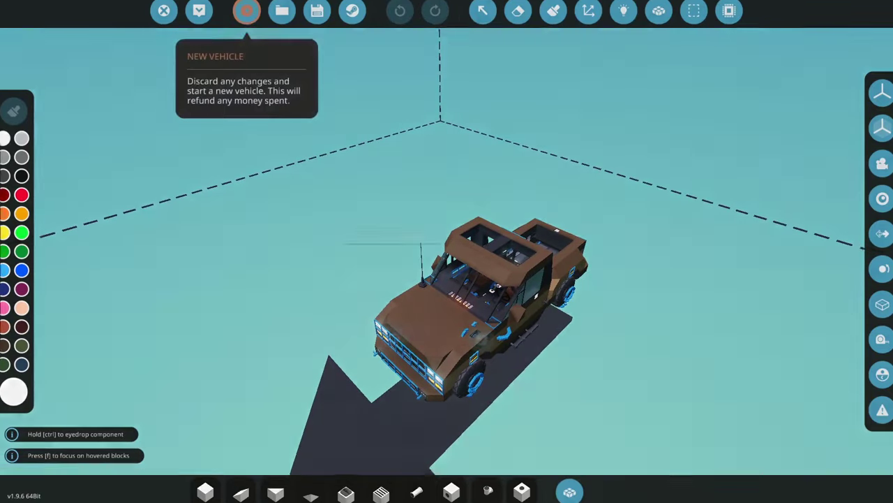
- Start a new vehicle and paste the brown pickup into the build area beside the starting block
{"action": "left_click", "coordinate": [247, 18]}
{"action": "left_click", "coordinate": [481, 311]}
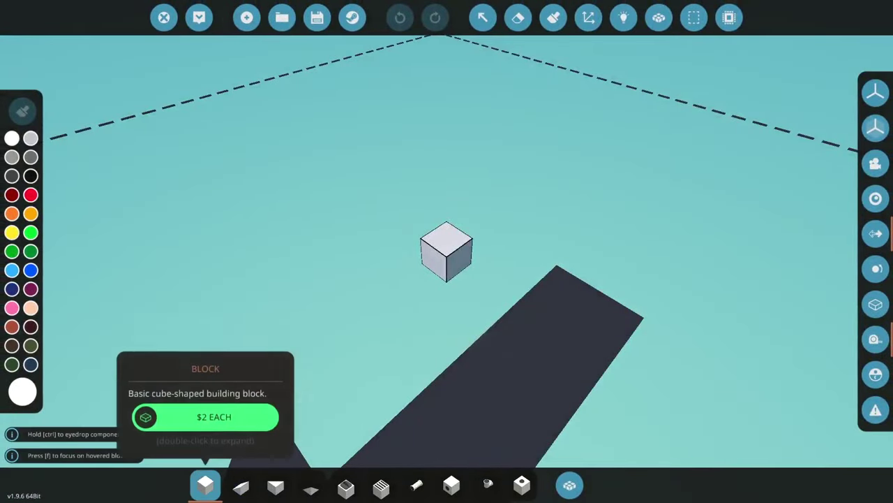
{"action": "left_click", "coordinate": [693, 17]}
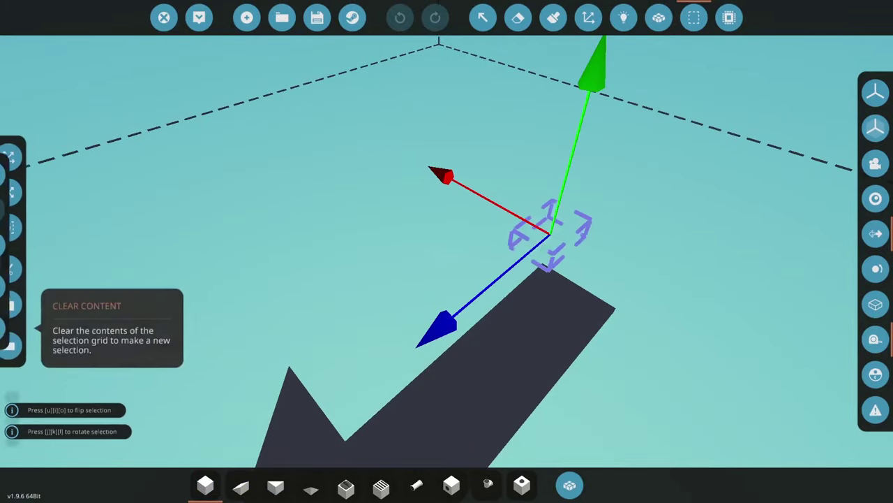
{"action": "left_click", "coordinate": [16, 343]}
{"action": "left_click", "coordinate": [204, 209]}
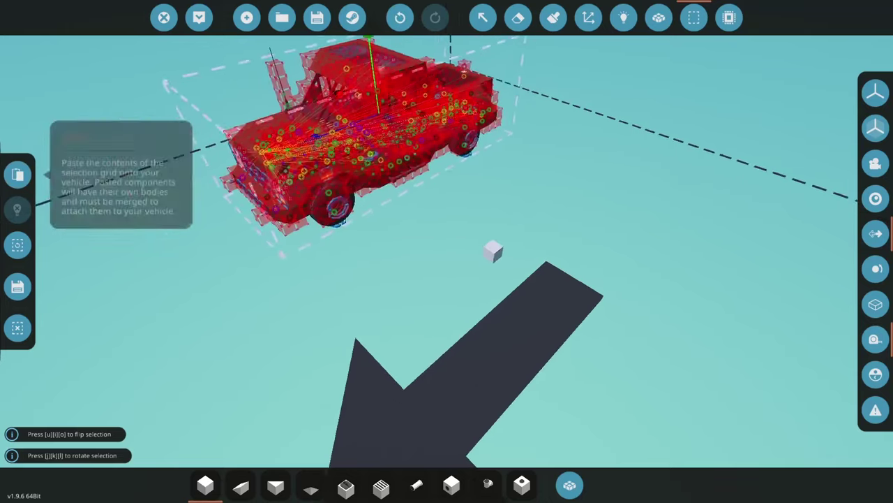
{"action": "left_click", "coordinate": [379, 130]}
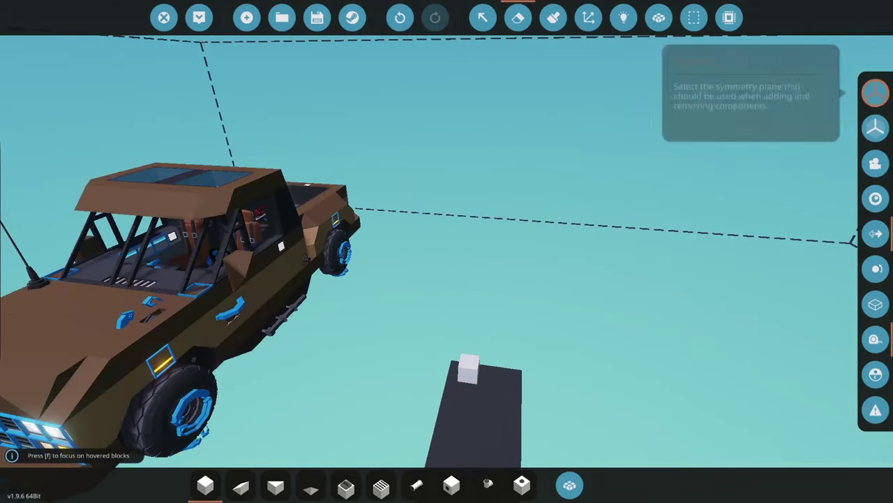
- Turn on symmetry about the red plane and build a flat white chassis with four suspended wheels
{"action": "left_click", "coordinate": [875, 93]}
{"action": "left_click", "coordinate": [725, 93]}
{"action": "key", "text": "p"}
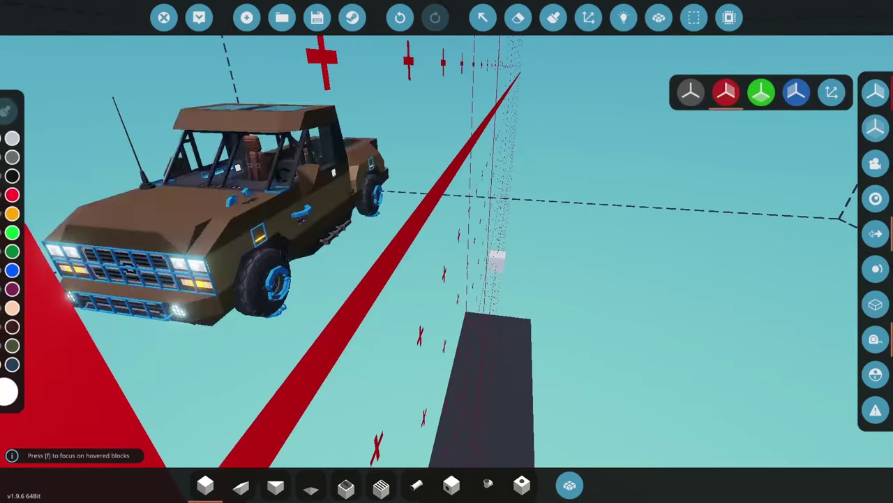
{"action": "key", "text": "ctrl+z"}
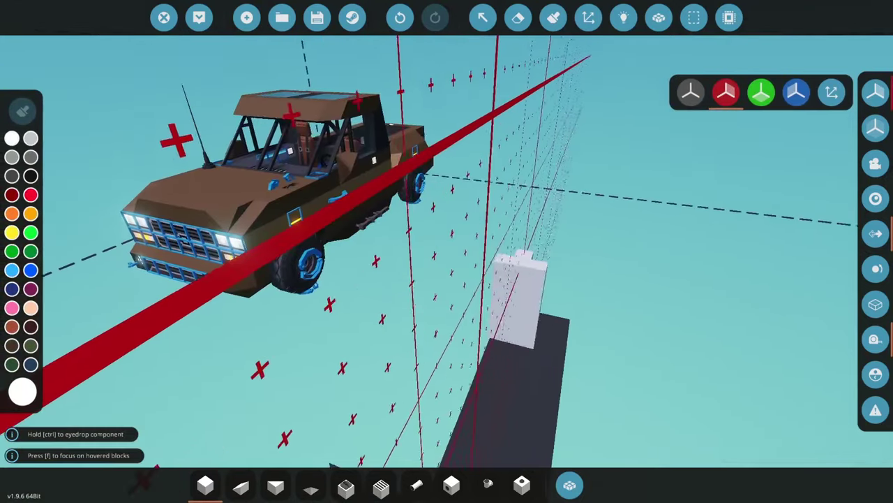
{"action": "key", "text": "ctrl+y"}
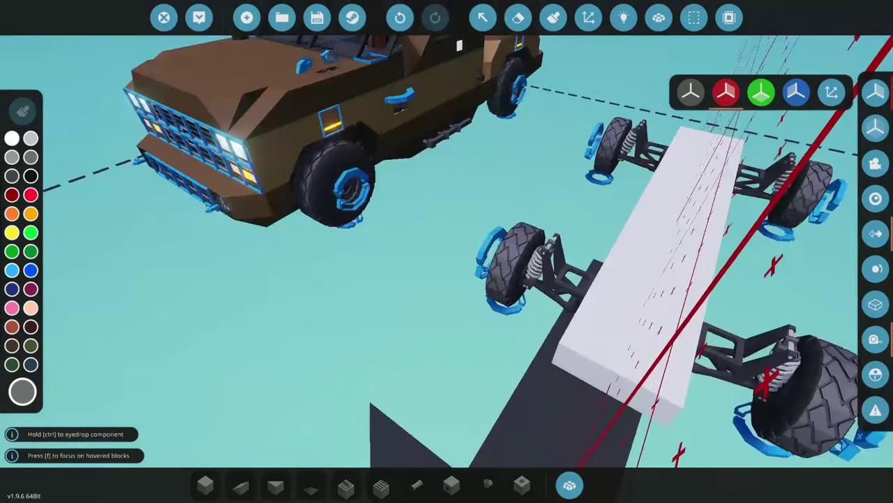
- Build a white block body with wheel cutouts around the chassis and erase blocks from its closed top
{"action": "key", "text": "p"}
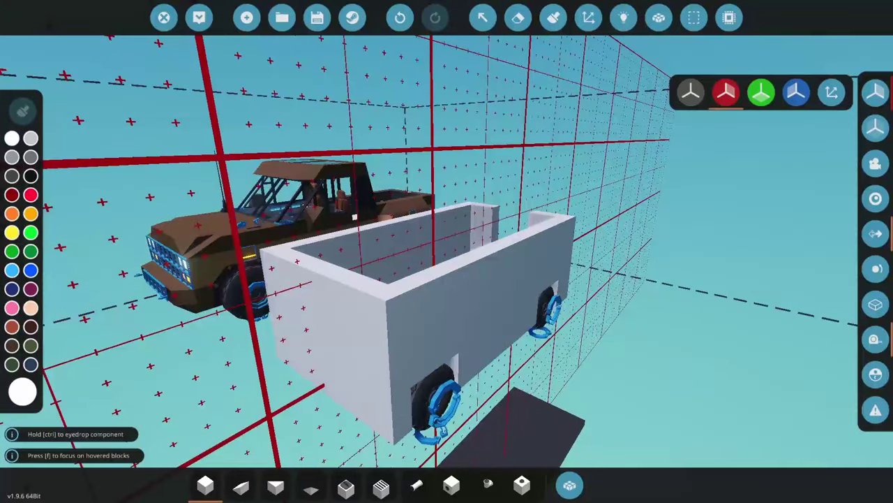
{"action": "left_click", "coordinate": [471, 198]}
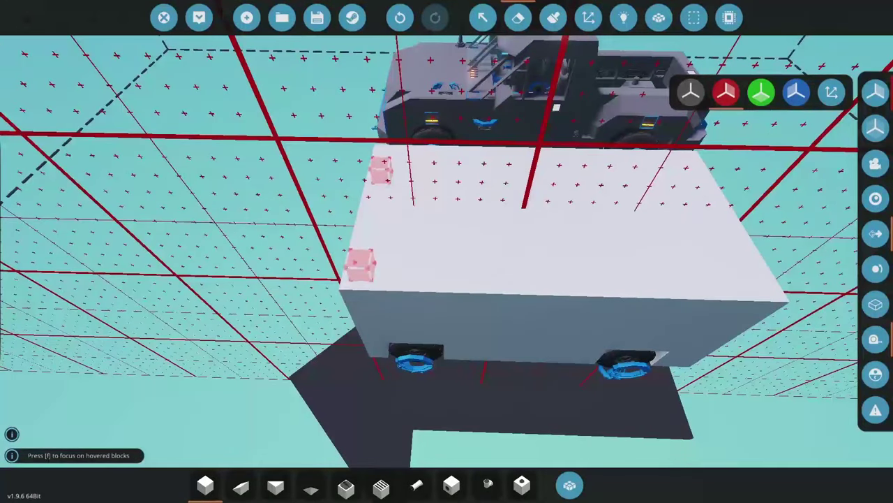
{"action": "left_click_drag", "start_coordinate": [381, 170], "coordinate": [684, 280]}
{"action": "left_click_drag", "start_coordinate": [711, 311], "coordinate": [704, 336]}
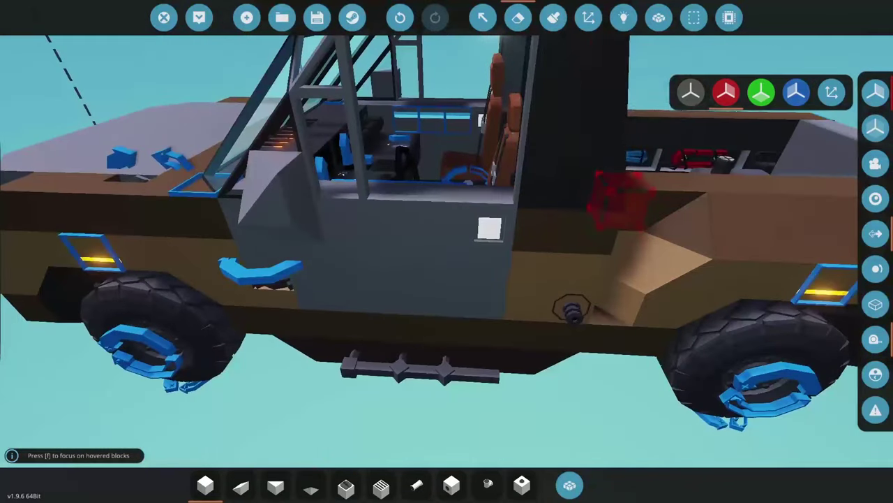
- Cut the brown pickup's dashboard and both seats with the selection grid, and merge them into the front of the white body
{"action": "left_click", "coordinate": [694, 18]}
{"action": "key", "text": "w"}
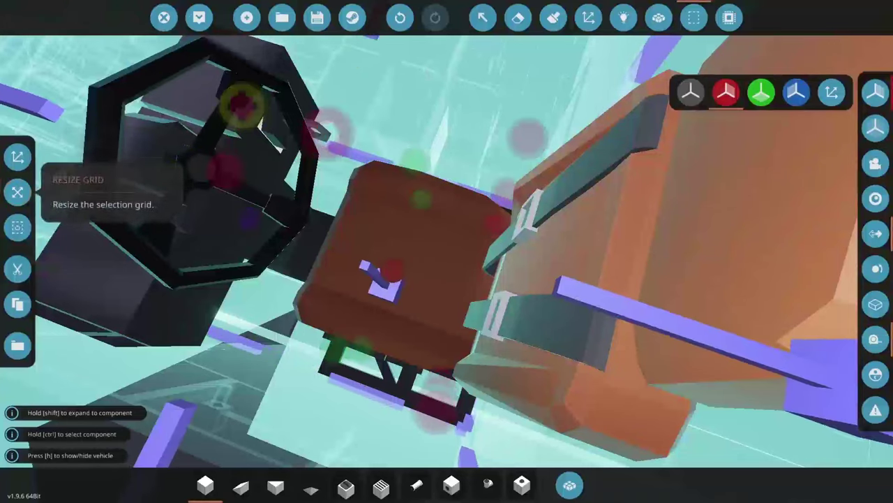
{"action": "left_click", "coordinate": [17, 192]}
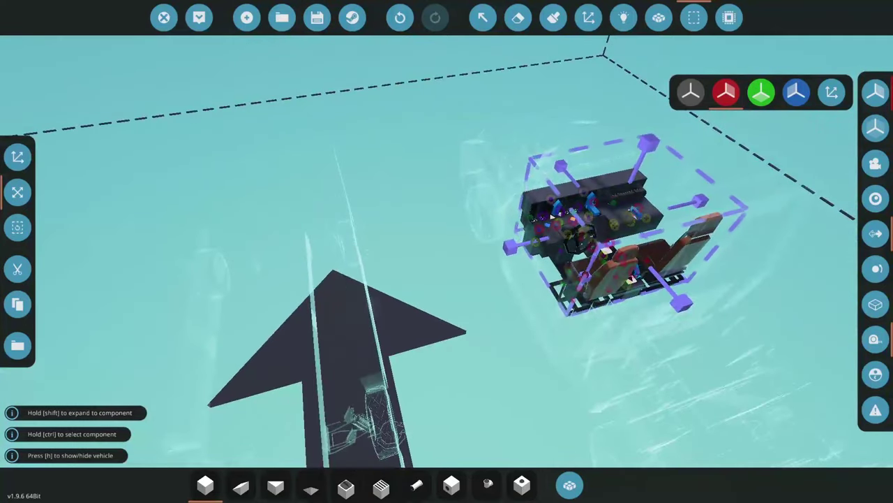
{"action": "left_click", "coordinate": [18, 269]}
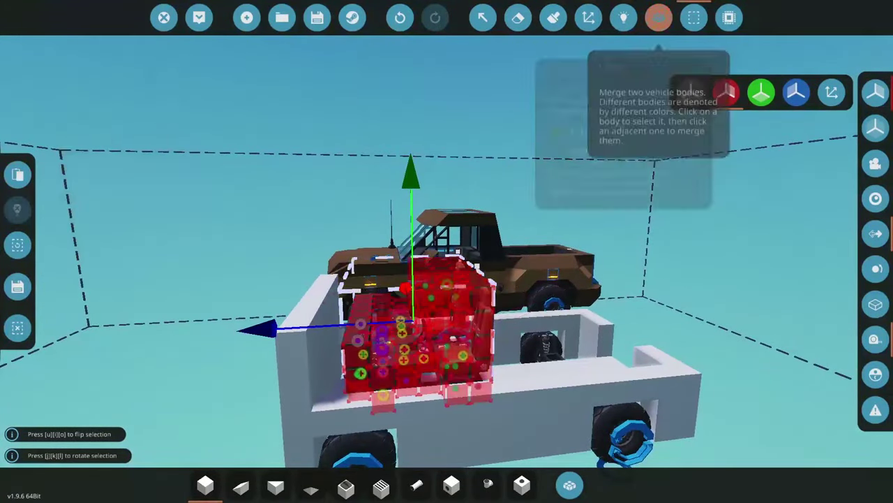
{"action": "left_click", "coordinate": [307, 363]}
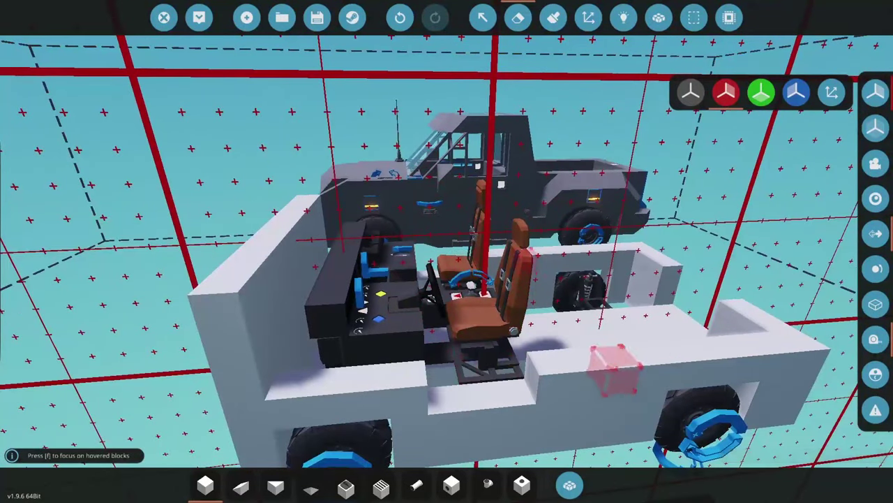
- Erase blocks from the white body's front wall to make a wide rectangular opening, and turn symmetry off
{"action": "key", "text": "f"}
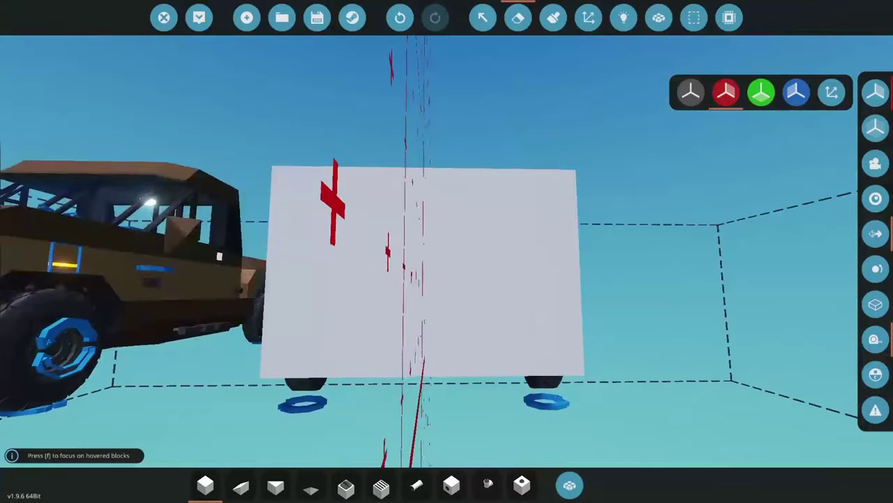
{"action": "key", "text": "f"}
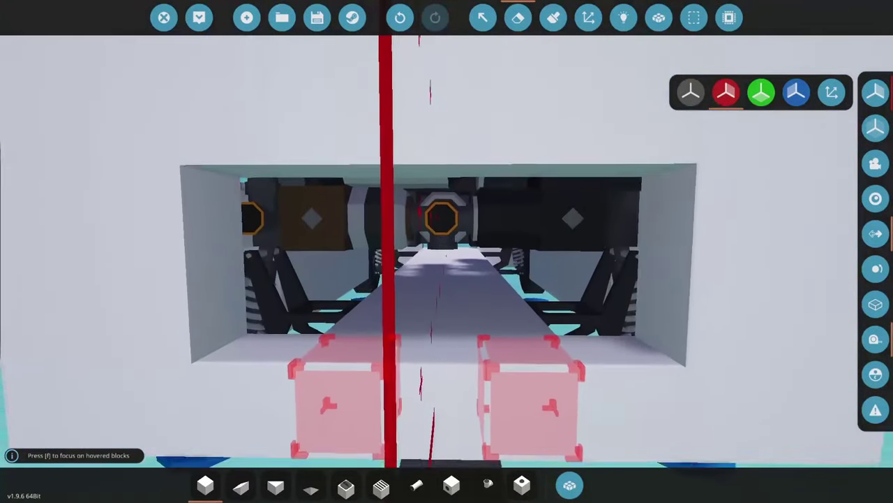
{"action": "key", "text": "w"}
{"action": "key", "text": "Escape"}
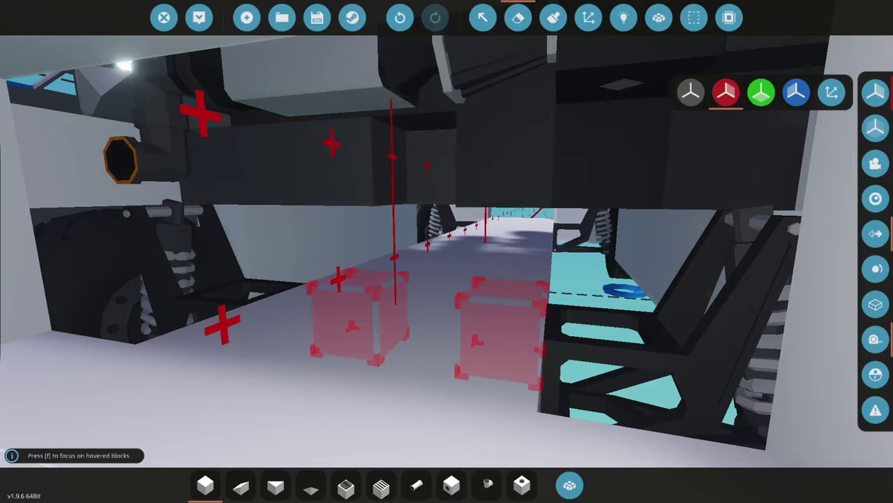
{"action": "key", "text": "s"}
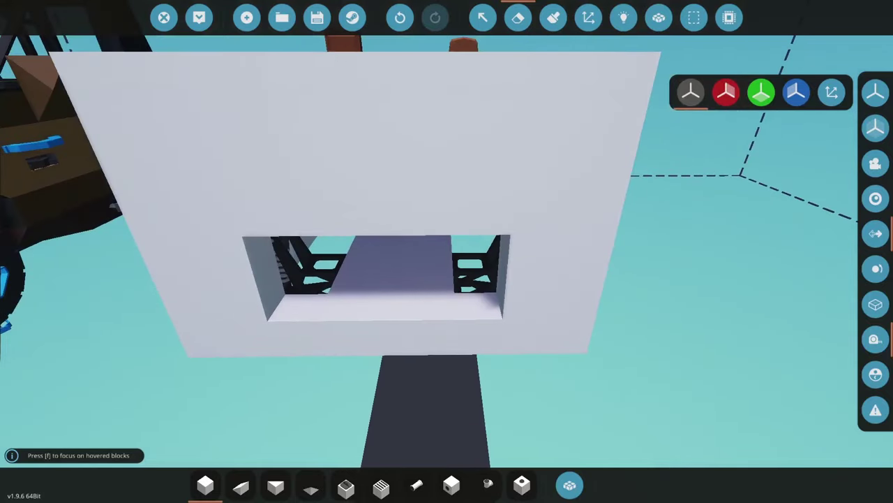
- Load the saved Buckel Howdy Concept vehicle and examine the engine components behind its front grille
{"action": "key", "text": "ctrl+o"}
{"action": "key", "text": "BackSpace"}
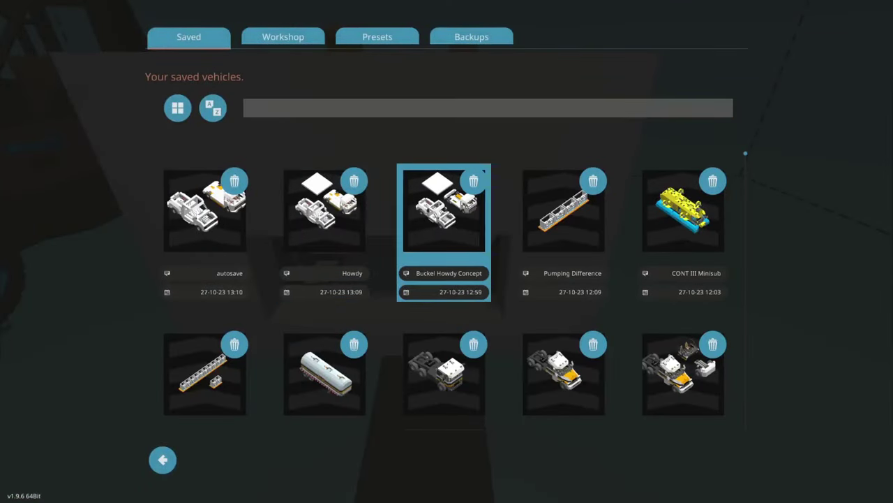
{"action": "key", "text": "Return"}
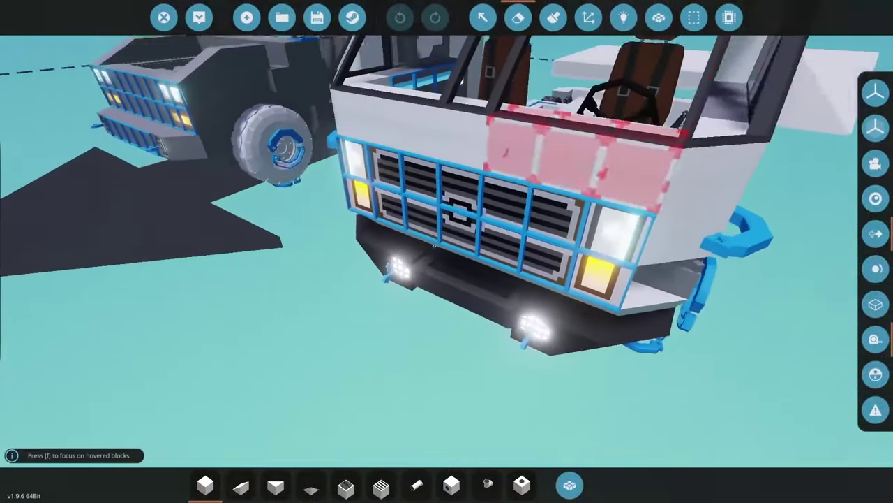
{"action": "key", "text": "w"}
{"action": "key", "text": "w"}
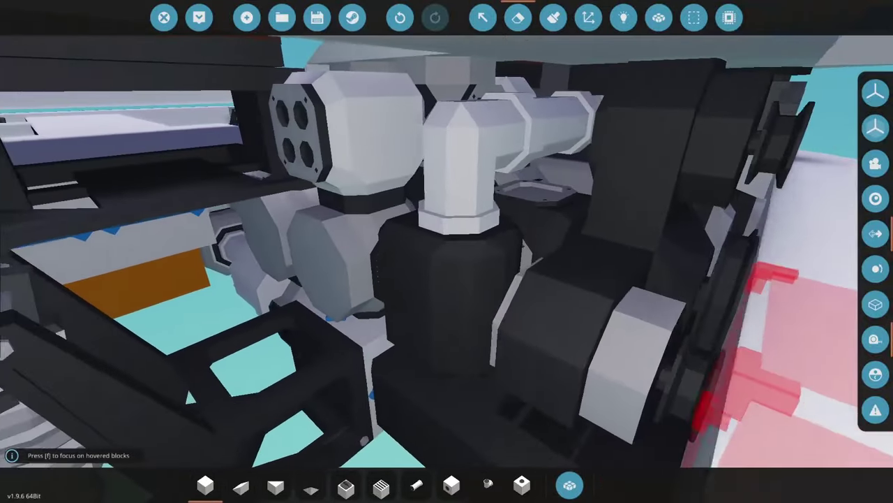
{"action": "key", "text": "w"}
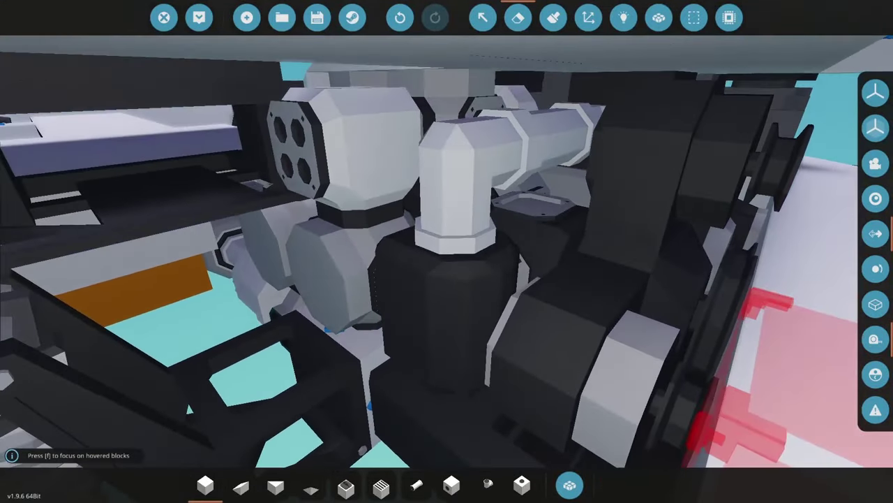
{"action": "key", "text": "f"}
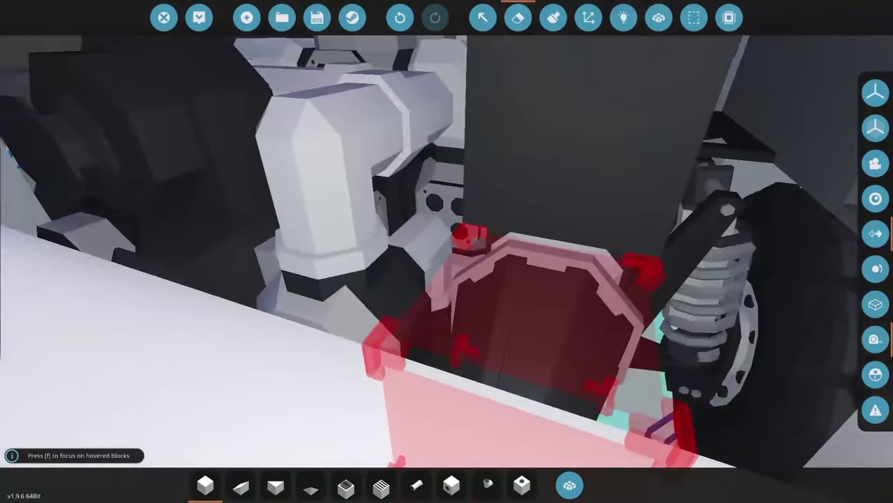
{"action": "key", "text": "s"}
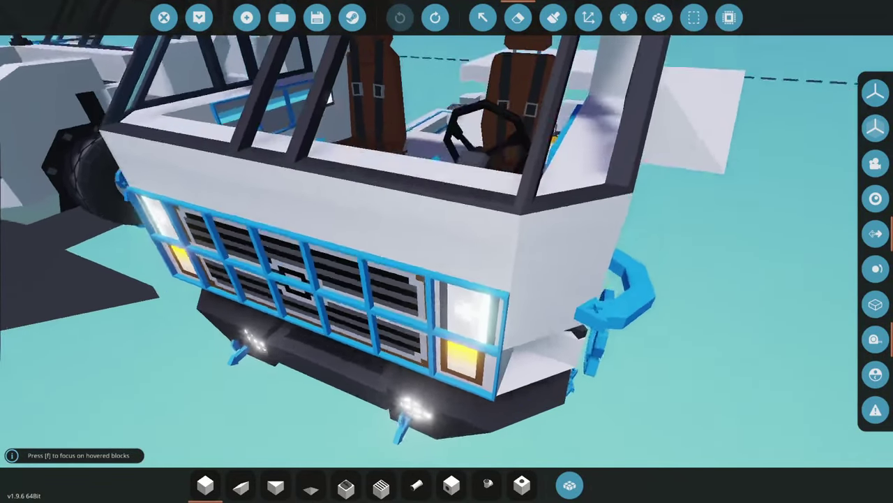
- Transfer the 2 Gas Tanks controller from the old pickup and merge it beside the new truck's rear wheel
{"action": "key", "text": "f"}
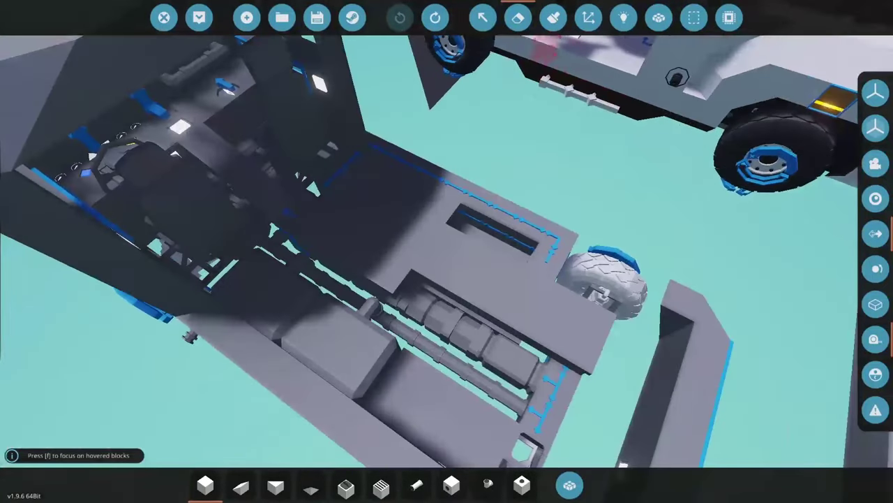
{"action": "left_click", "coordinate": [483, 17]}
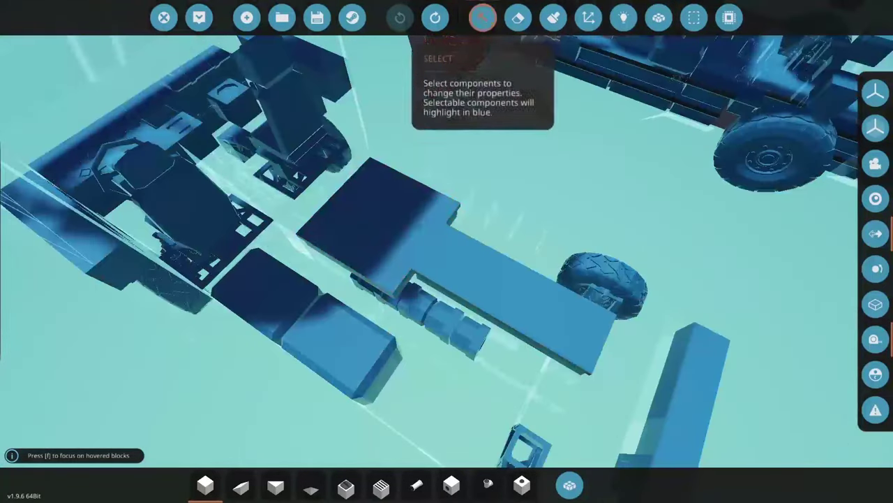
{"action": "left_click", "coordinate": [377, 216]}
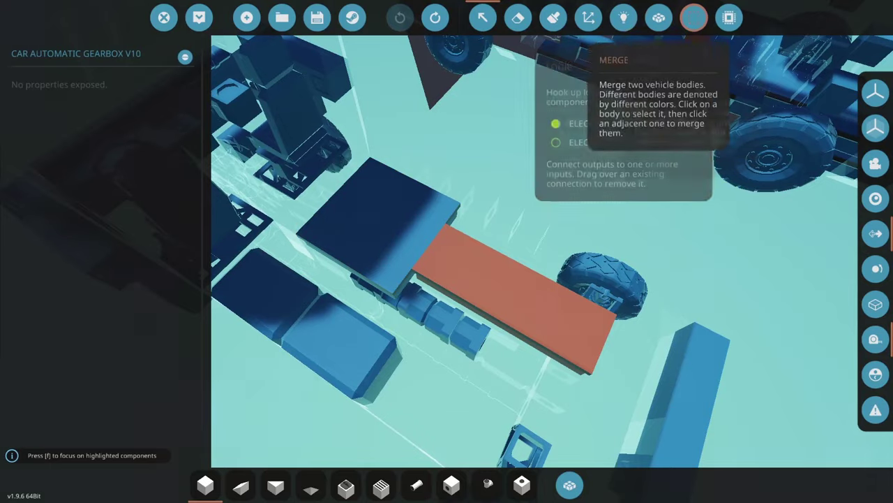
{"action": "left_click", "coordinate": [694, 18]}
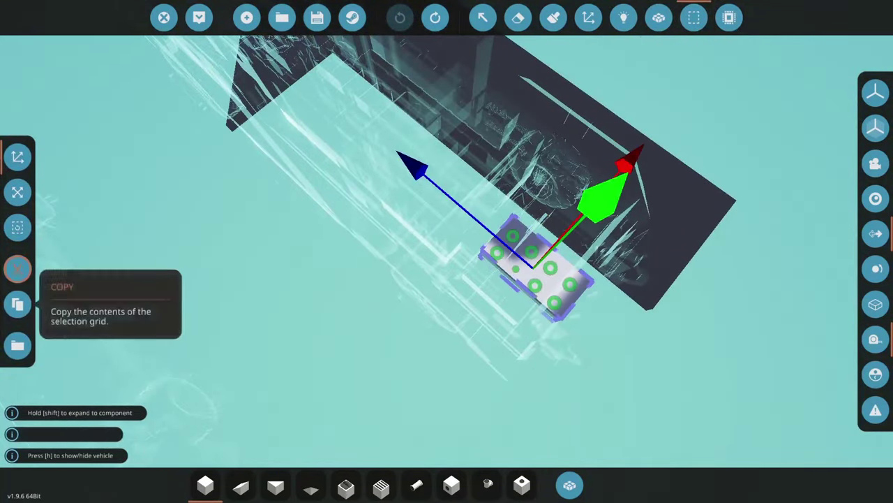
{"action": "left_click", "coordinate": [17, 303]}
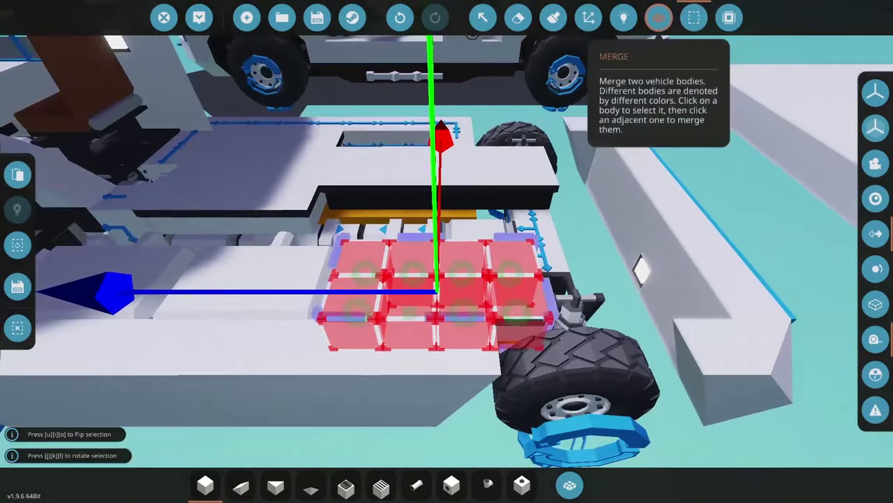
{"action": "left_click", "coordinate": [659, 18]}
{"action": "left_click", "coordinate": [553, 17]}
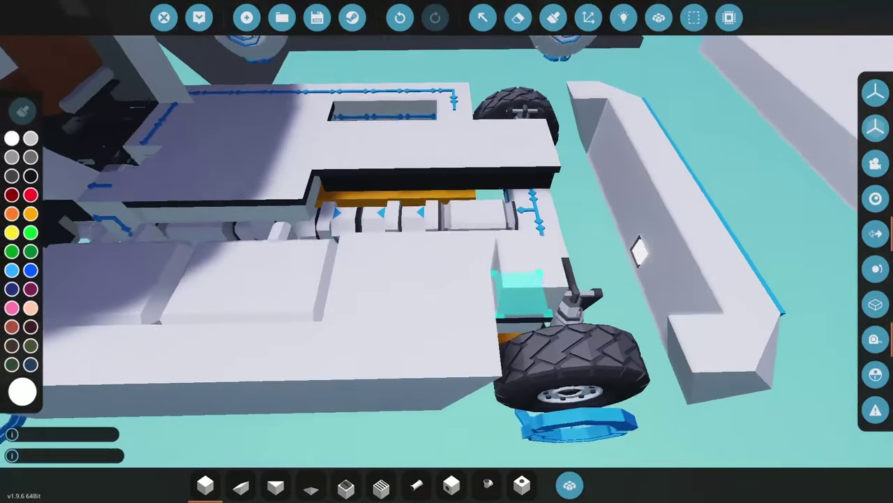
- Inspect the logic nodes of the 2 Gas Tanks controller and erase it from beside the rear wheel
{"action": "left_click", "coordinate": [623, 18]}
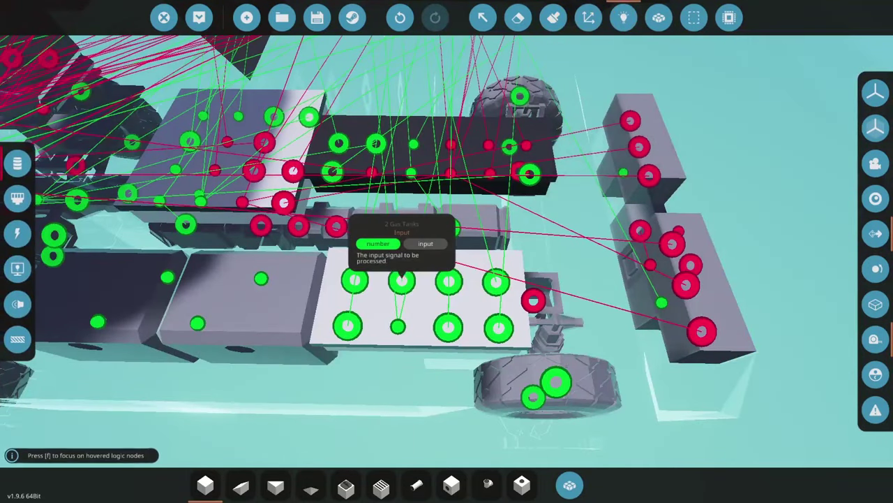
{"action": "key", "text": "2"}
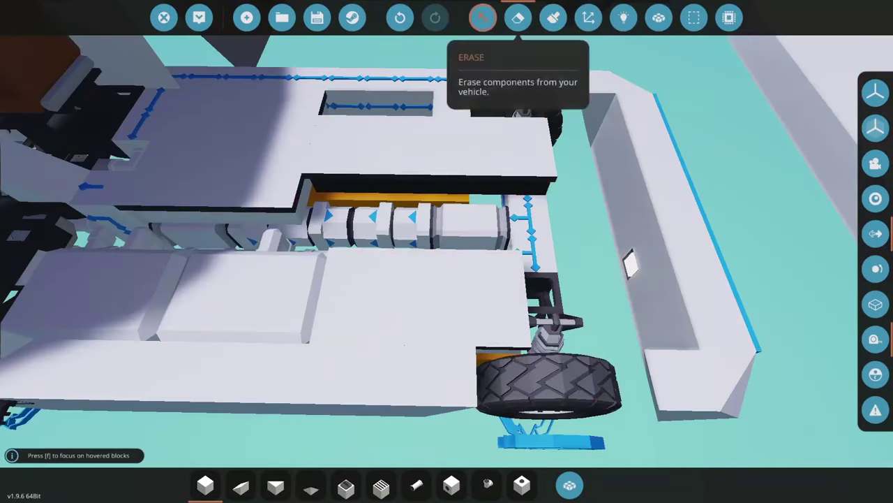
{"action": "key", "text": "1"}
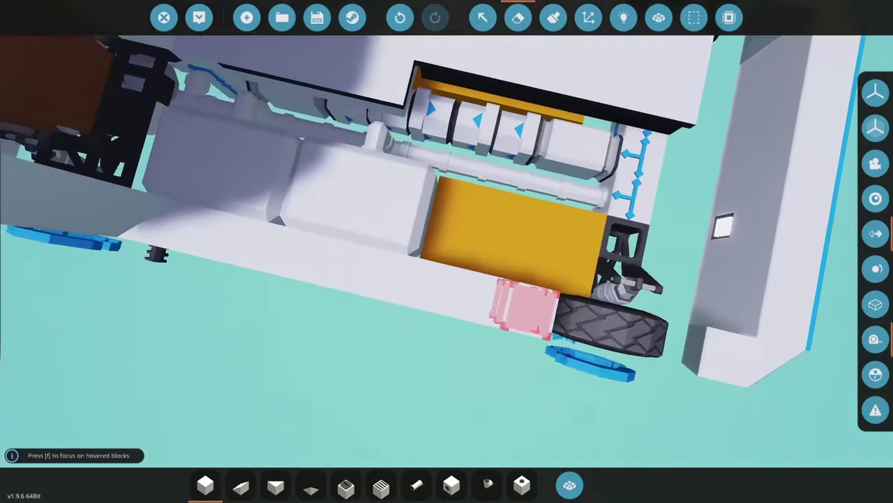
- Transfer a small controller from the white pickup's bed and merge it above the new truck's orange rear section
{"action": "key", "text": "s"}
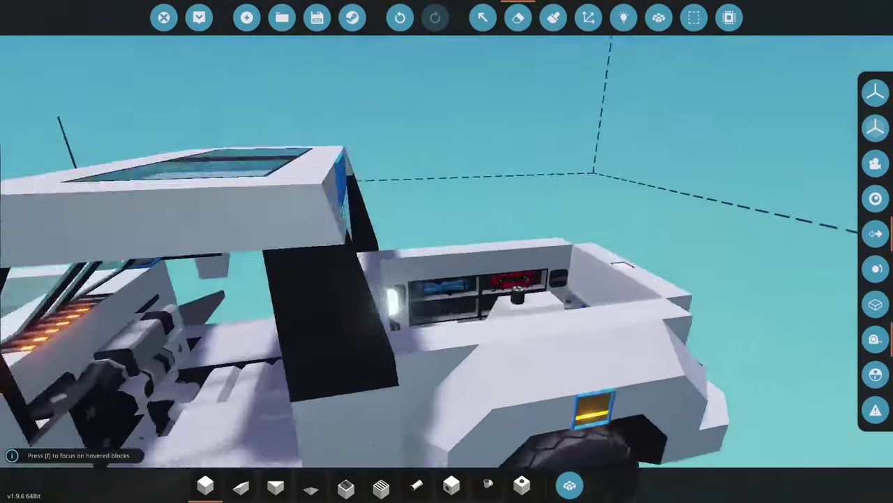
{"action": "key", "text": "1"}
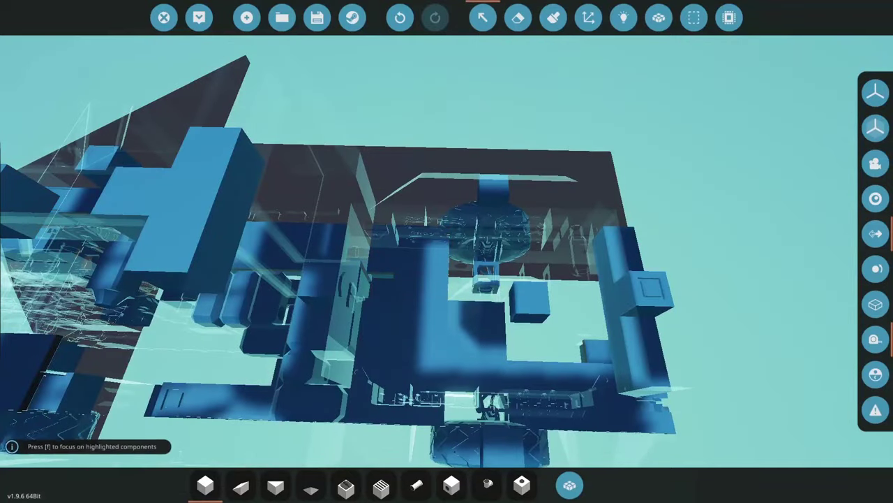
{"action": "left_click", "coordinate": [694, 18]}
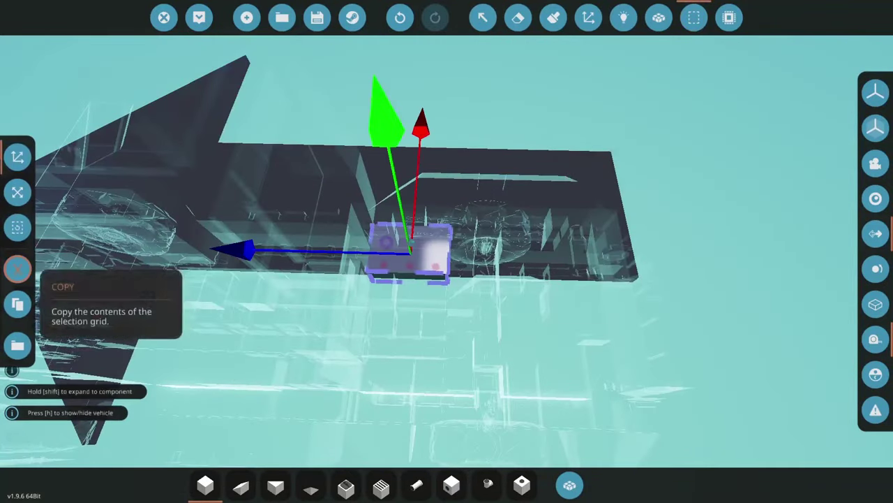
{"action": "left_click", "coordinate": [17, 268]}
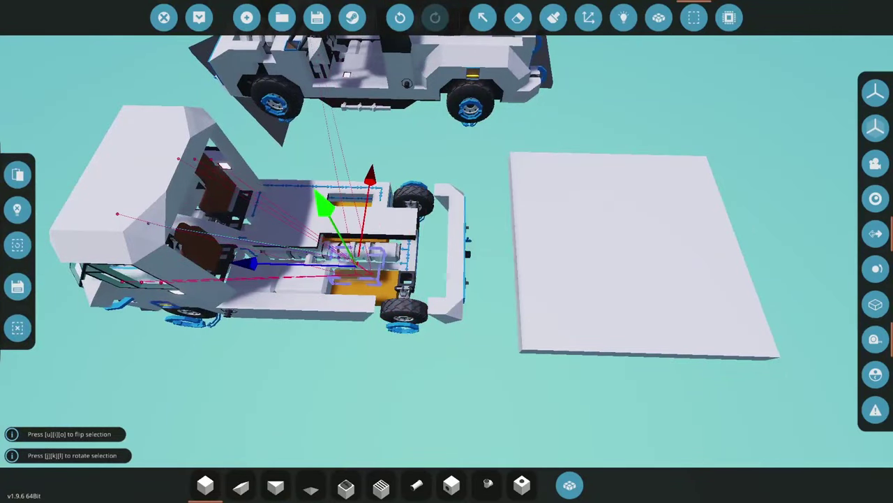
{"action": "key", "text": "w"}
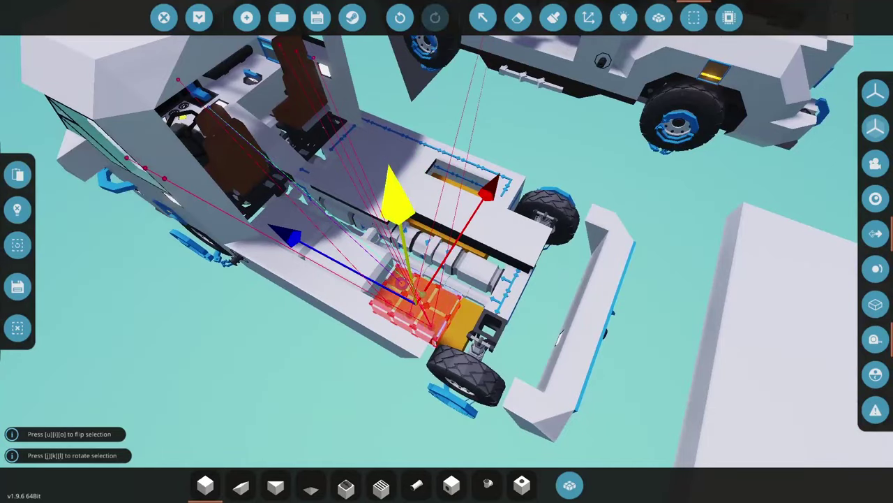
{"action": "left_click", "coordinate": [624, 17]}
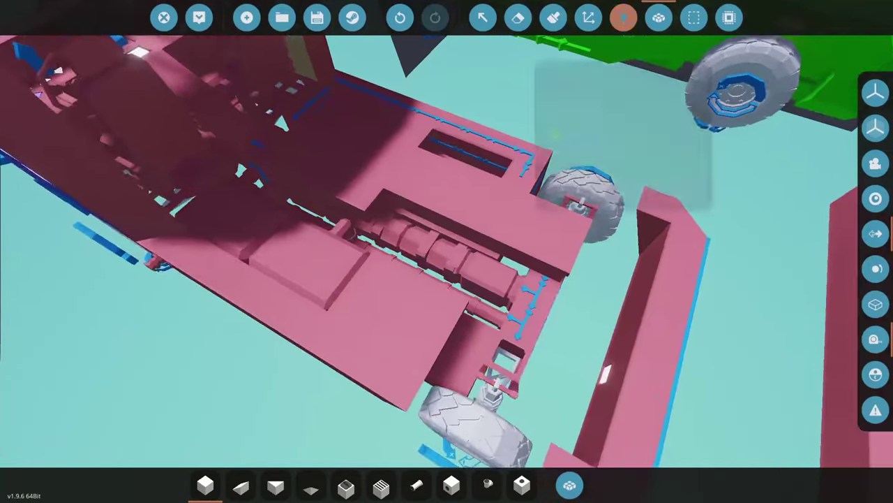
- Connect the Modular Engine ECU's Throttle (AIR) and Throttle (FUEL) outputs to the engine's intake manifold inputs
{"action": "left_click", "coordinate": [623, 17]}
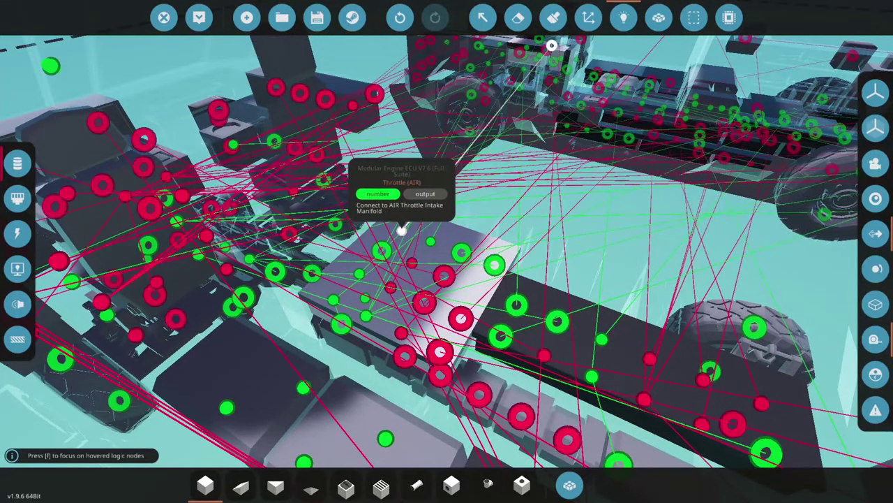
{"action": "left_click", "coordinate": [402, 230]}
{"action": "left_click", "coordinate": [244, 297]}
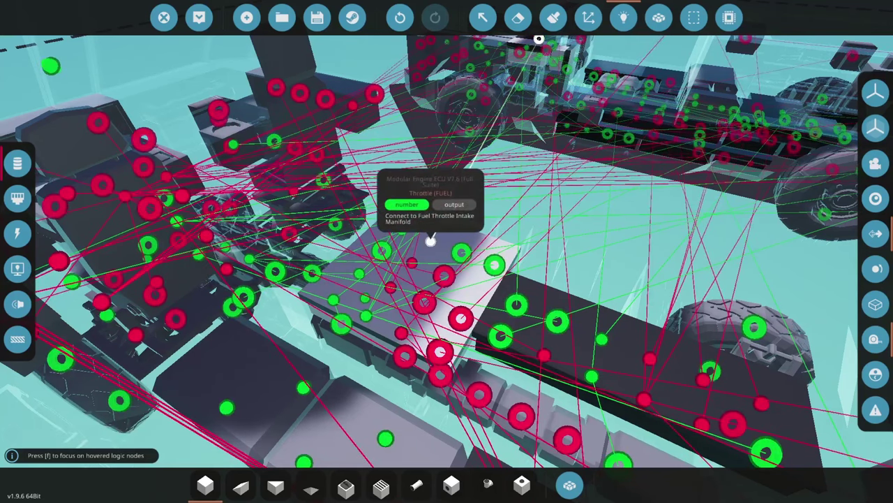
{"action": "left_click", "coordinate": [431, 240]}
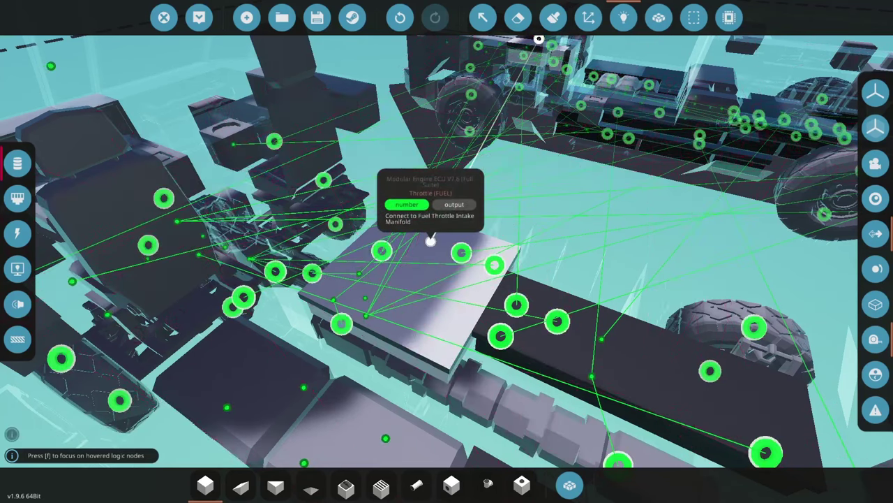
{"action": "left_click", "coordinate": [232, 305]}
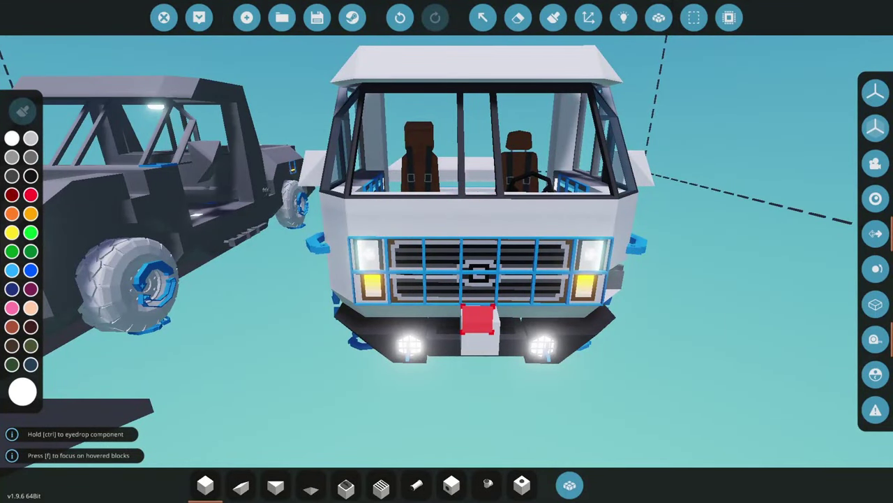
- Erase the white block strip between the new truck's rear bumper and the flat white platform
{"action": "left_click", "coordinate": [624, 18]}
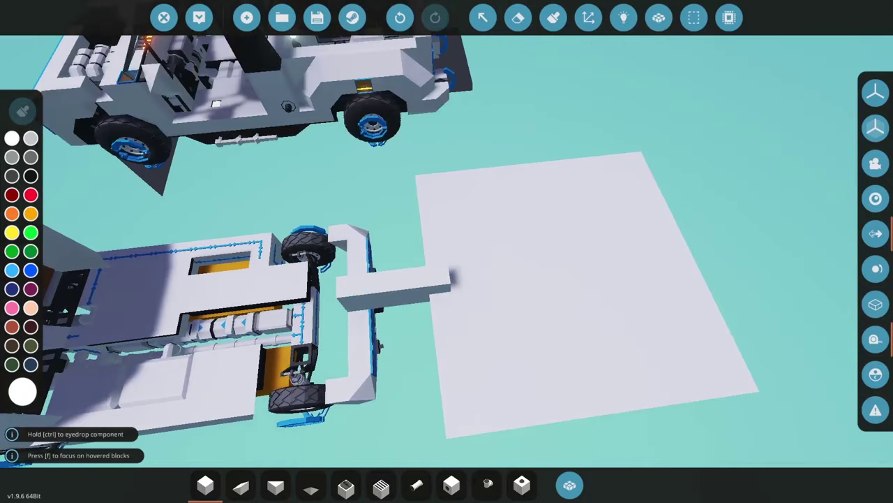
{"action": "key", "text": "2"}
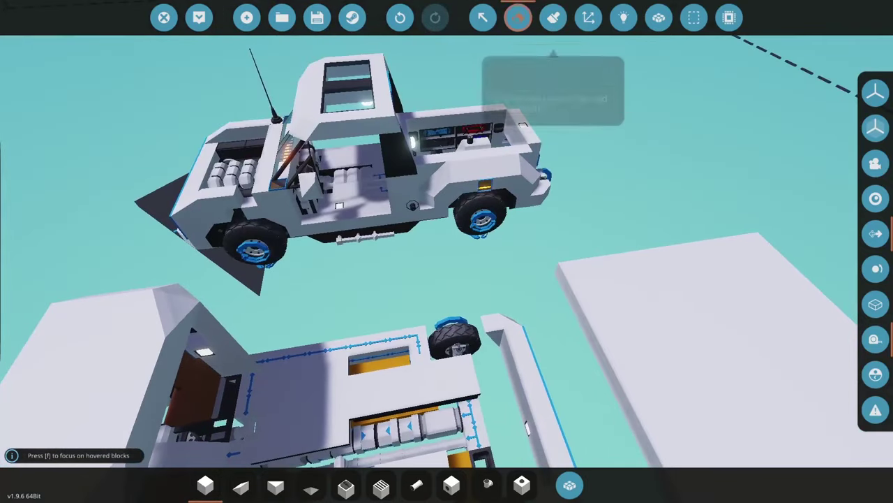
- Cut the Buunuu's 3D Map controller from the white pickup's bed and merge it onto the near edge of the flat white platform
{"action": "key", "text": "1"}
{"action": "key", "text": "f"}
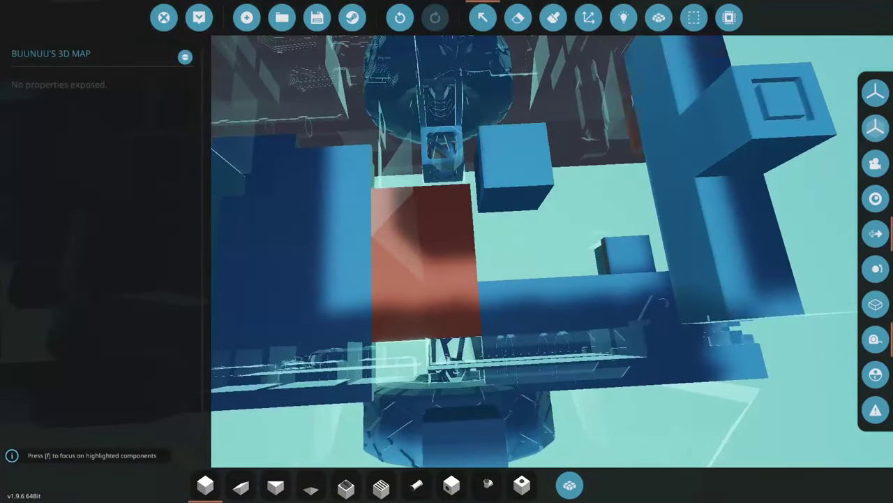
{"action": "key", "text": "7"}
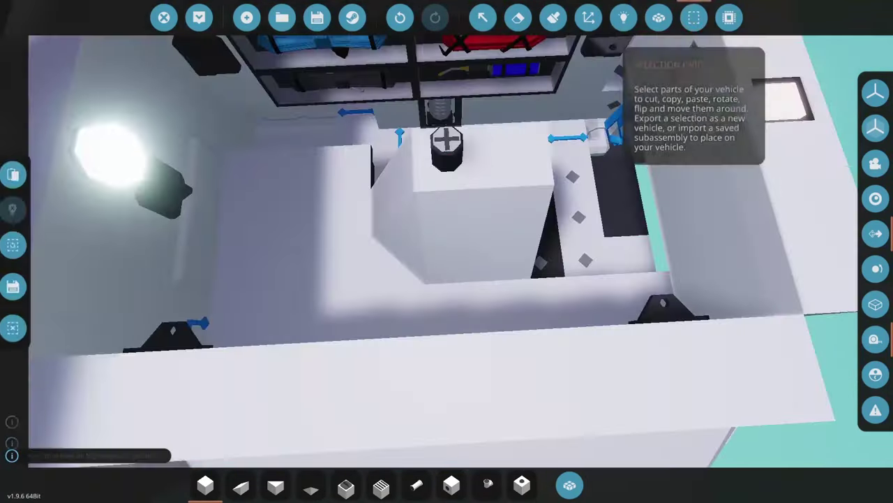
{"action": "key", "text": "ctrl+x"}
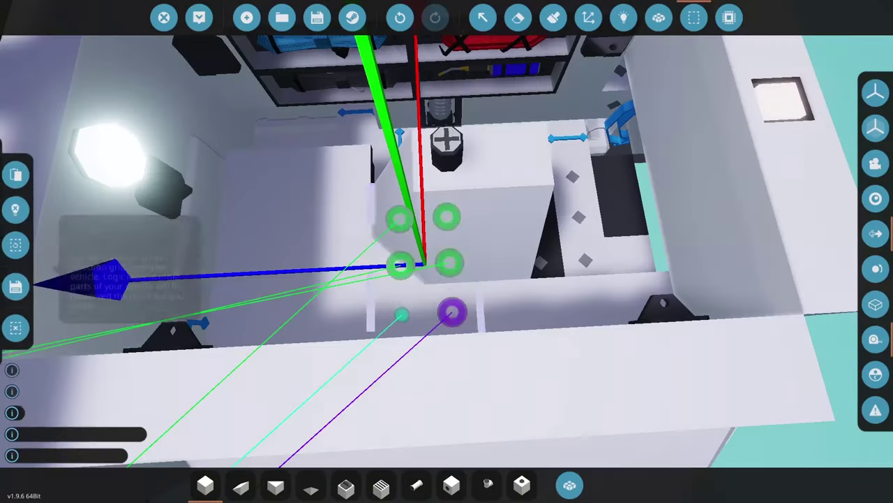
{"action": "key", "text": "s"}
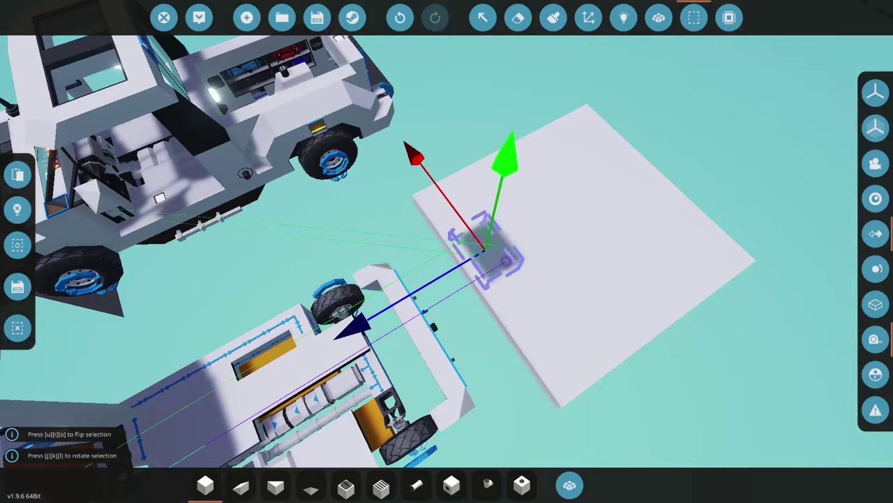
{"action": "left_click", "coordinate": [18, 174]}
{"action": "left_click", "coordinate": [659, 17]}
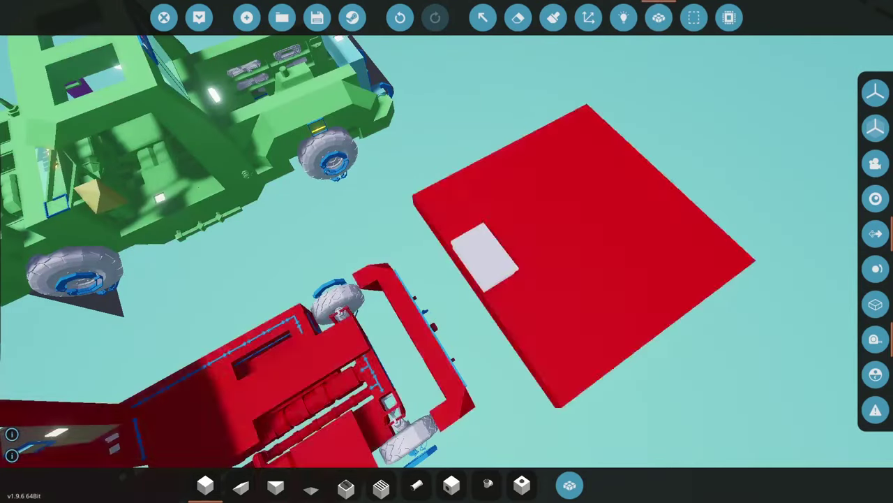
- Cut another small controller from the white pickup's bed and merge it onto the near corner of the flat white platform
{"action": "key", "text": "3"}
{"action": "key", "text": "f"}
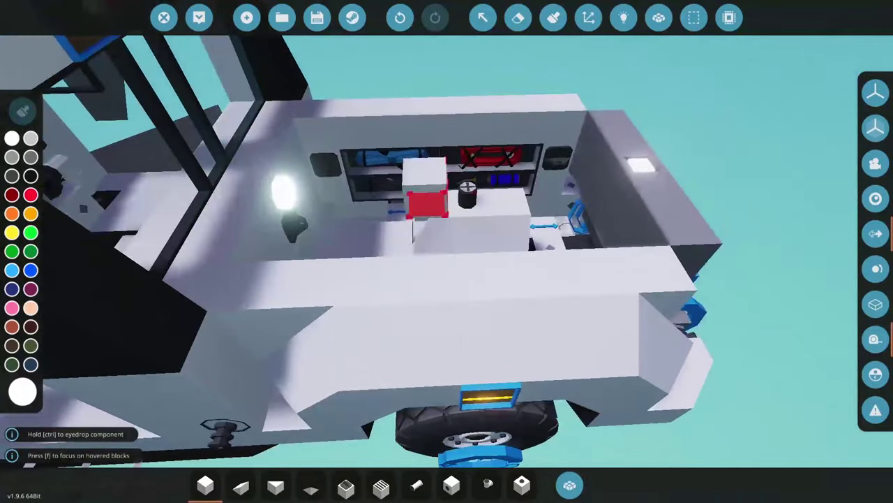
{"action": "key", "text": "1"}
{"action": "left_click", "coordinate": [359, 266]}
{"action": "left_click", "coordinate": [694, 18]}
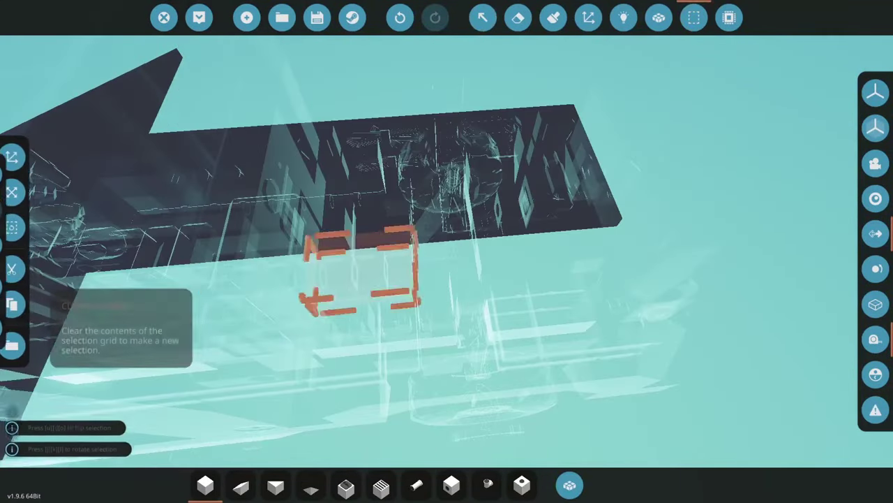
{"action": "left_click", "coordinate": [18, 269]}
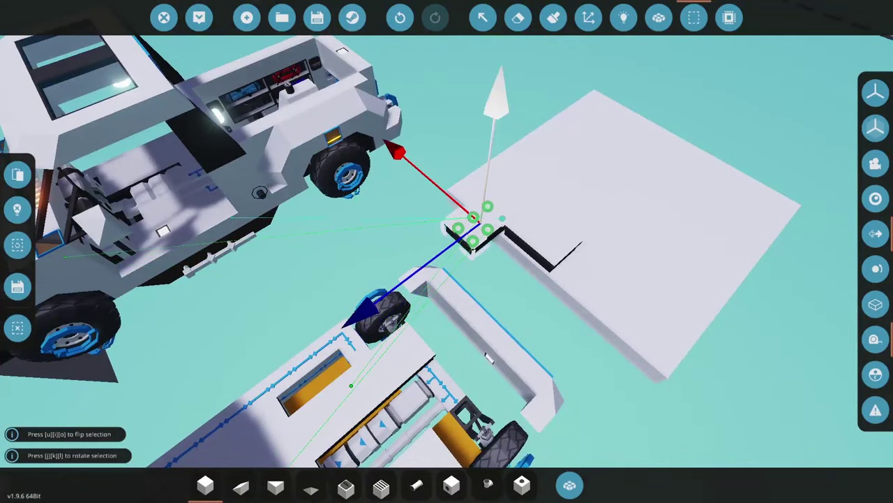
{"action": "left_click", "coordinate": [17, 174]}
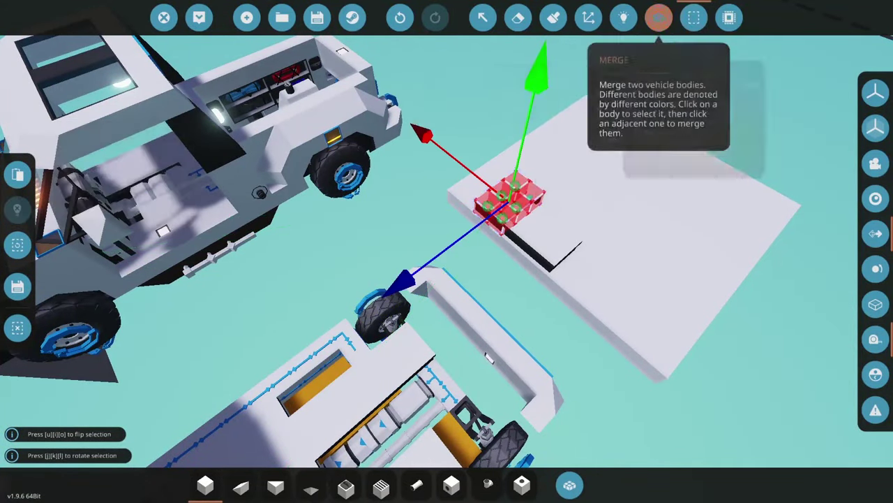
{"action": "left_click", "coordinate": [659, 17]}
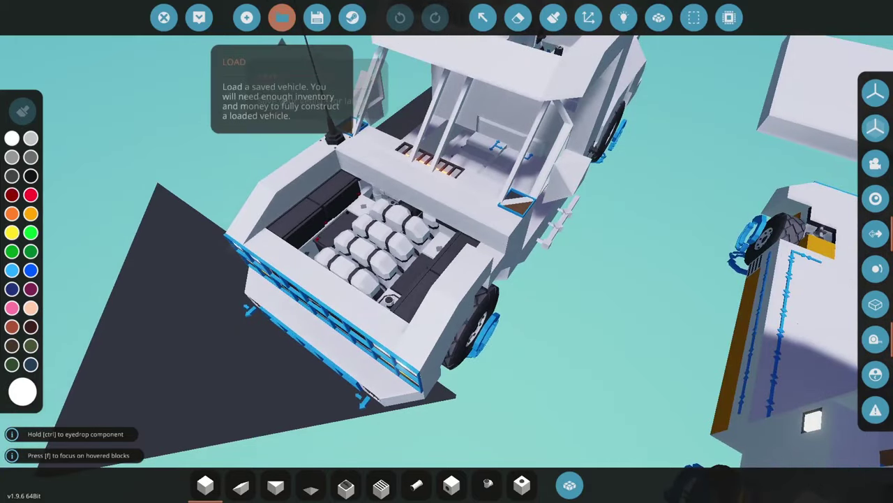
- Search the saved vehicles for "rodeo", load the Buckel Rodeo Airgull Camper, and examine its dashboard and underside
{"action": "left_click", "coordinate": [282, 18]}
{"action": "type", "text": "rodeo"}
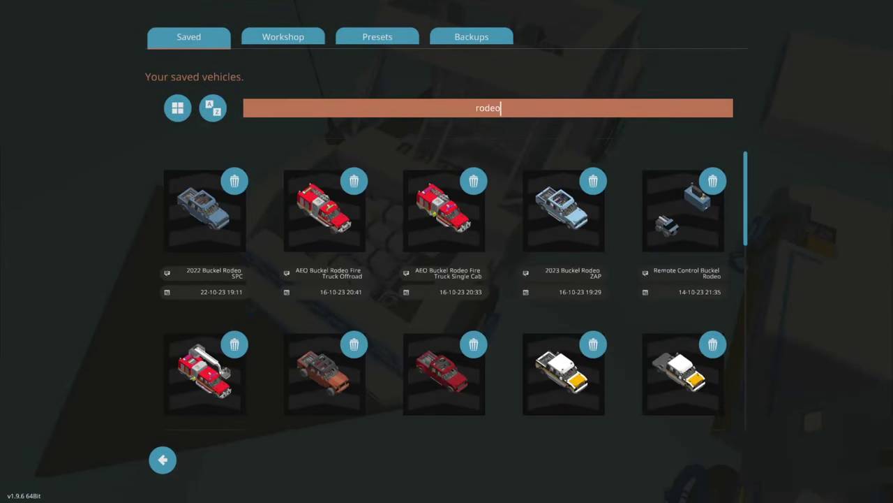
{"action": "scroll", "coordinate": [447, 293], "scroll_direction": "down", "scroll_amount": 2}
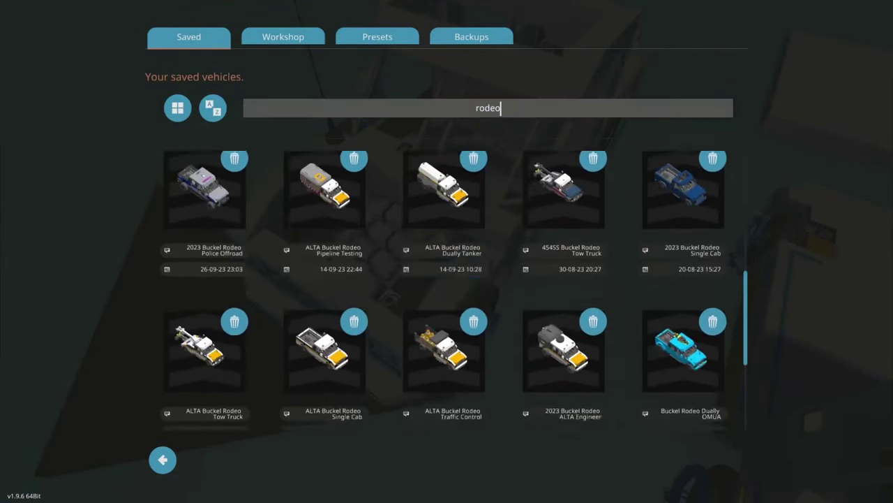
{"action": "scroll", "coordinate": [447, 290], "scroll_direction": "down", "scroll_amount": 2}
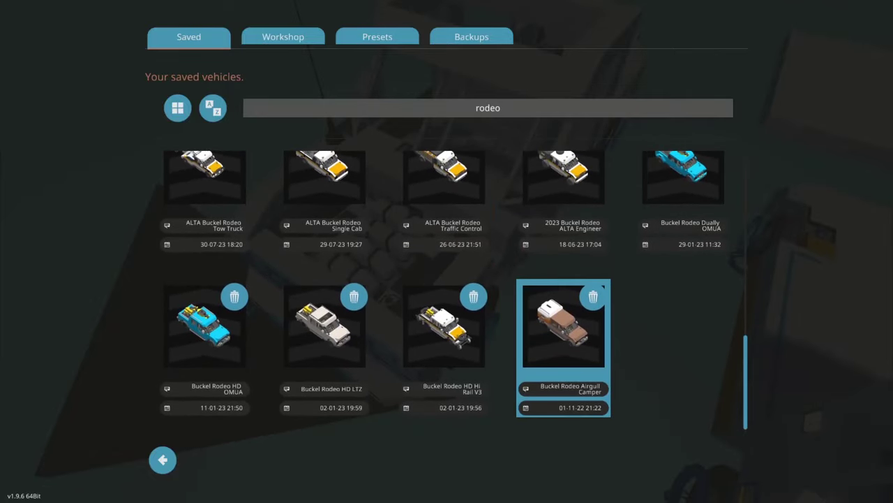
{"action": "left_click", "coordinate": [563, 325]}
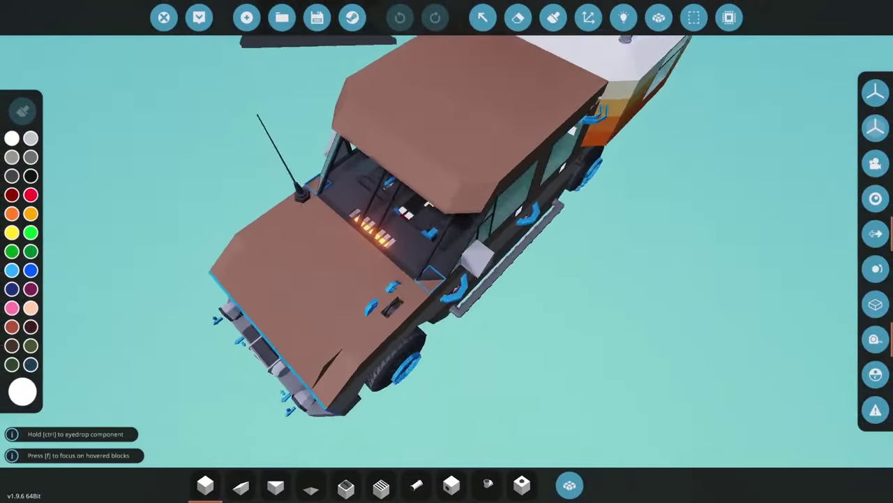
{"action": "key", "text": "w"}
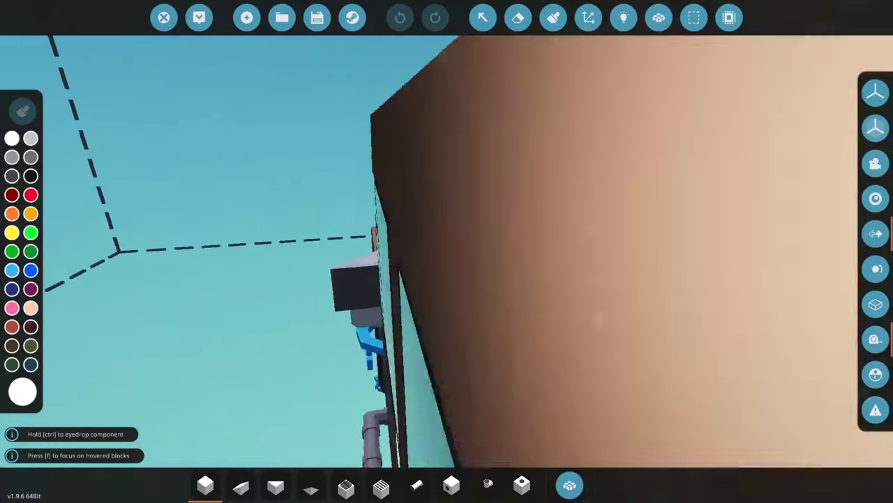
{"action": "key", "text": "w"}
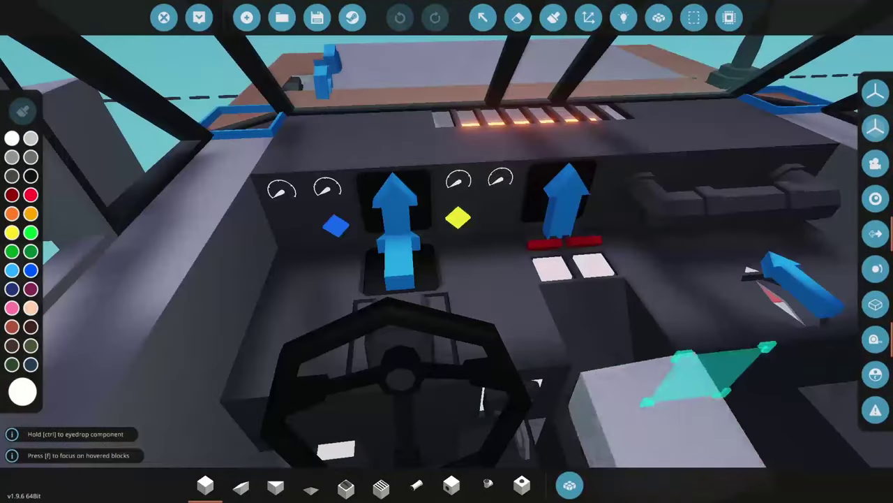
{"action": "key", "text": "s"}
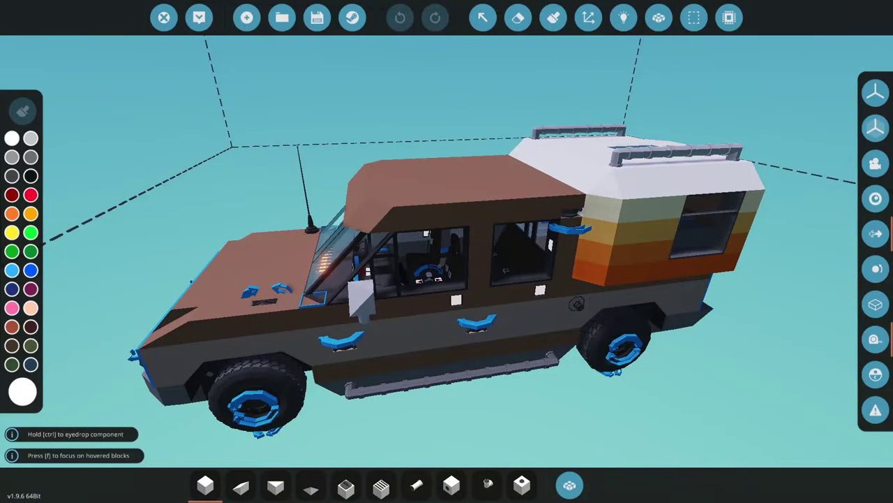
{"action": "key", "text": "w"}
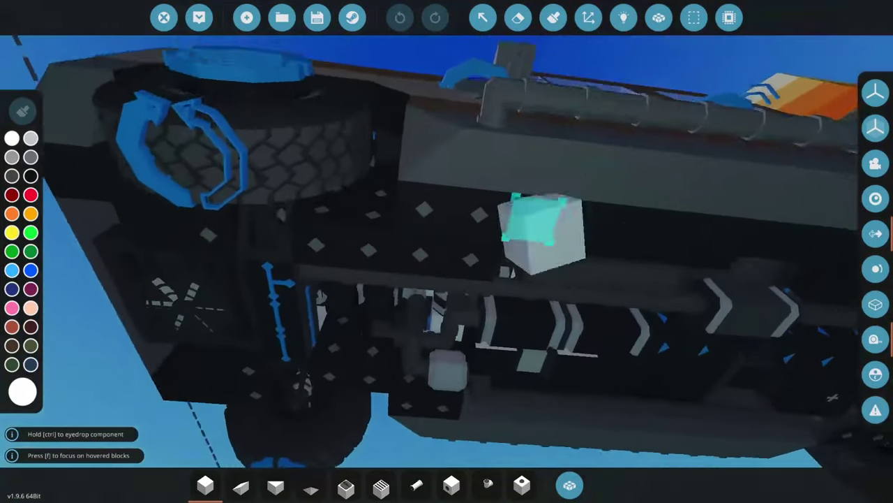
{"action": "key", "text": "s"}
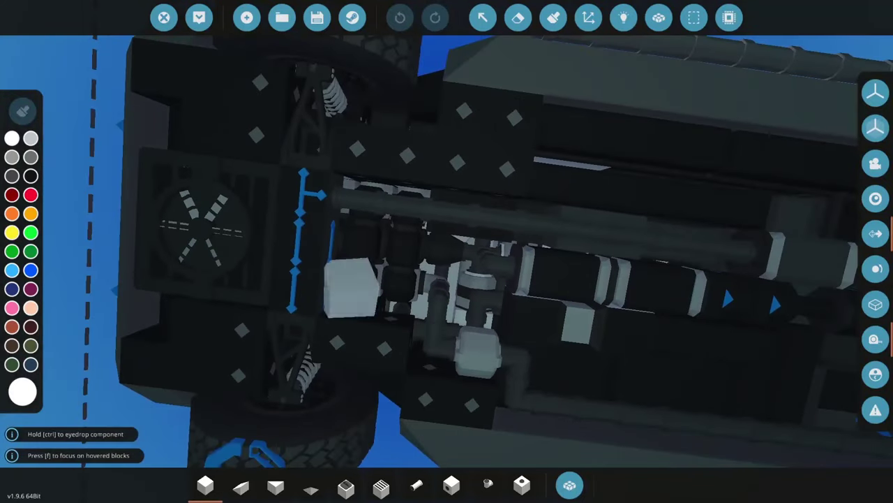
- Fill the open spaces around the engine and along the camper's underside with yellow blocks, comparing with and without the fill
{"action": "mouse_move", "coordinate": [347, 292]}
{"action": "left_mouse_down"}
{"action": "mouse_move", "coordinate": [489, 307]}
{"action": "mouse_move", "coordinate": [389, 299]}
{"action": "left_mouse_up"}
{"action": "key", "text": "ctrl+z"}
{"action": "key", "text": "s"}
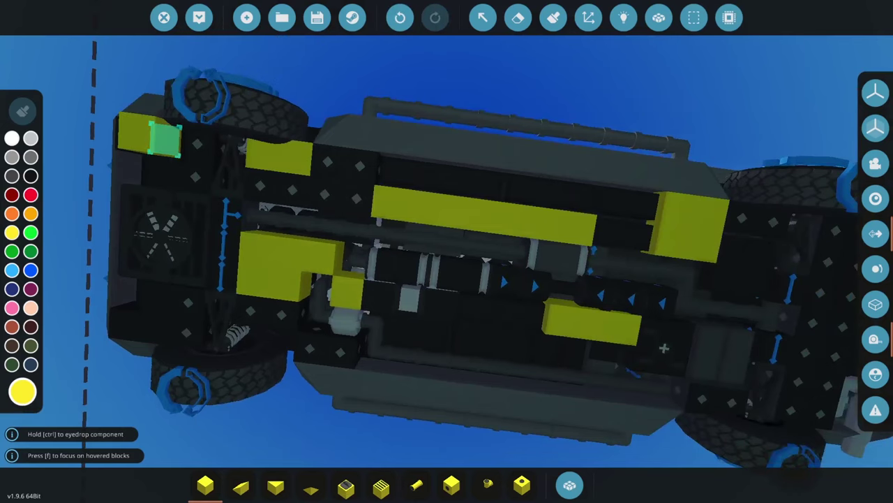
{"action": "key", "text": "a"}
{"action": "key", "text": "a"}
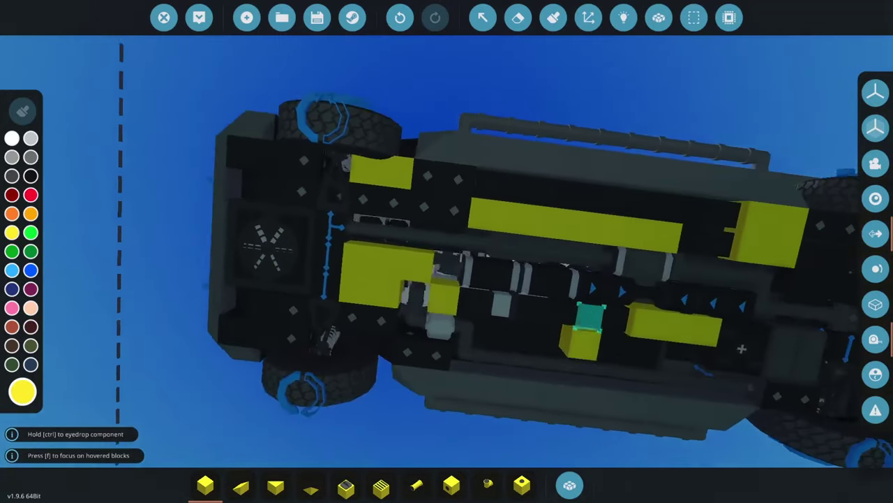
{"action": "key", "text": "ctrl+z"}
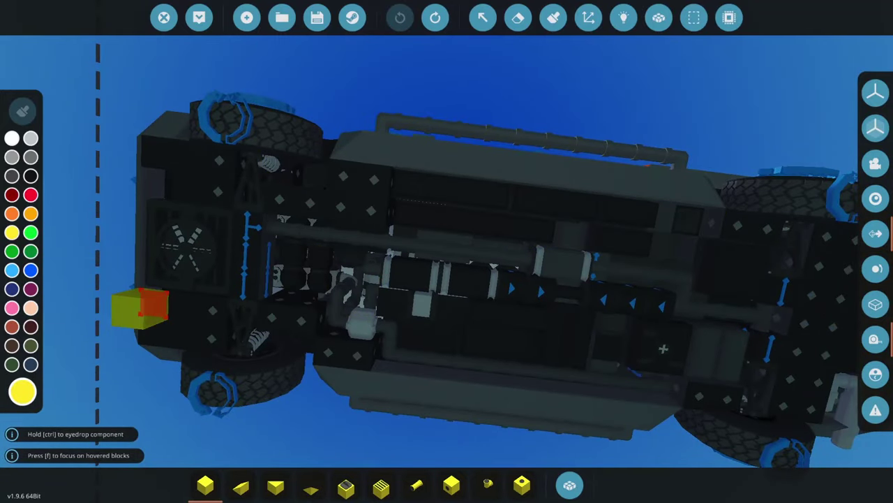
{"action": "key", "text": "ctrl+y"}
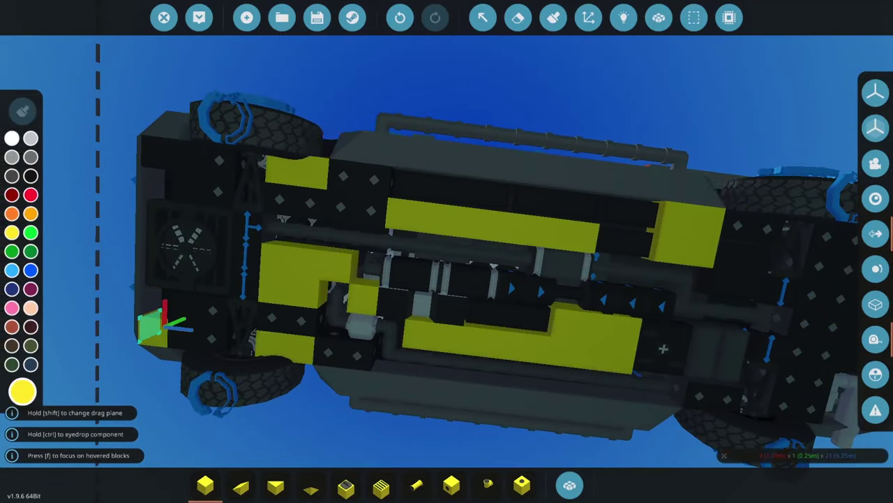
- Extend the one-block-thick (0.25 m) yellow fill to the camper's rear underside and inspect the filled areas
{"action": "scroll", "coordinate": [489, 272], "scroll_direction": "down", "scroll_amount": 3}
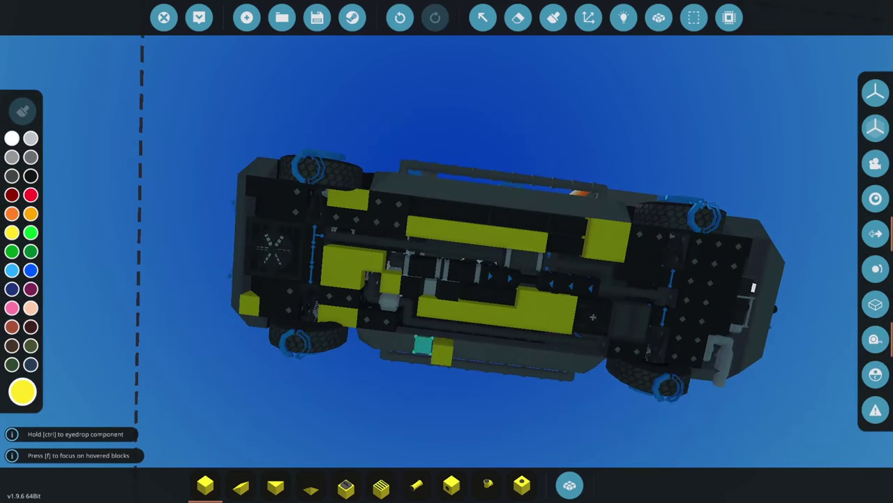
{"action": "key", "text": "ctrl+z"}
{"action": "key", "text": "ctrl+y"}
{"action": "scroll", "coordinate": [593, 317], "scroll_direction": "up", "scroll_amount": 3}
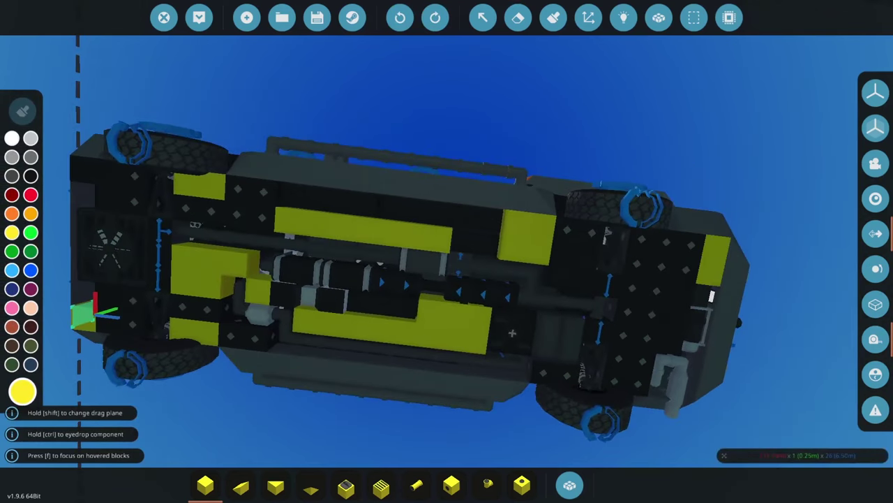
{"action": "scroll", "coordinate": [512, 333], "scroll_direction": "down", "scroll_amount": 3}
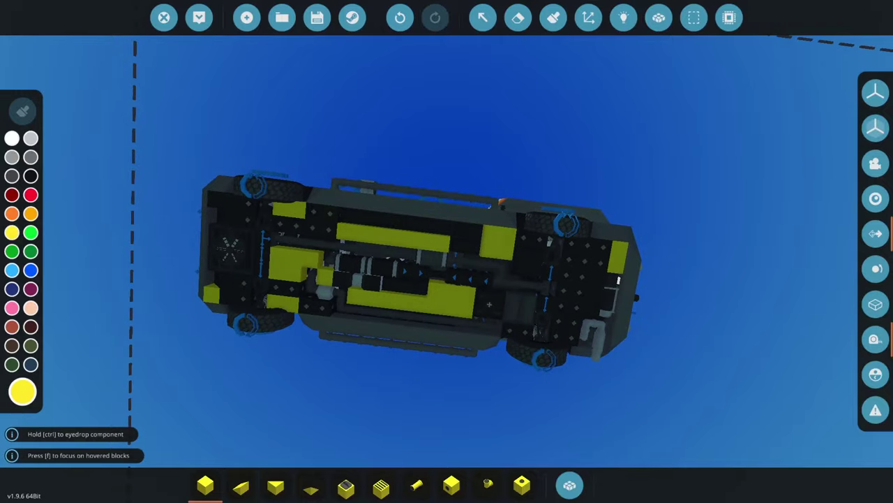
{"action": "scroll", "coordinate": [489, 304], "scroll_direction": "up", "scroll_amount": 5}
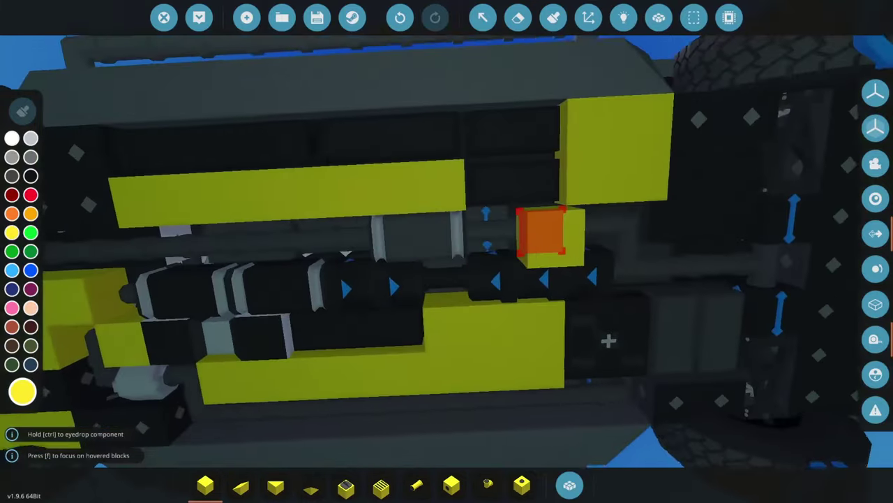
{"action": "left_click_drag", "start_coordinate": [610, 341], "coordinate": [489, 230]}
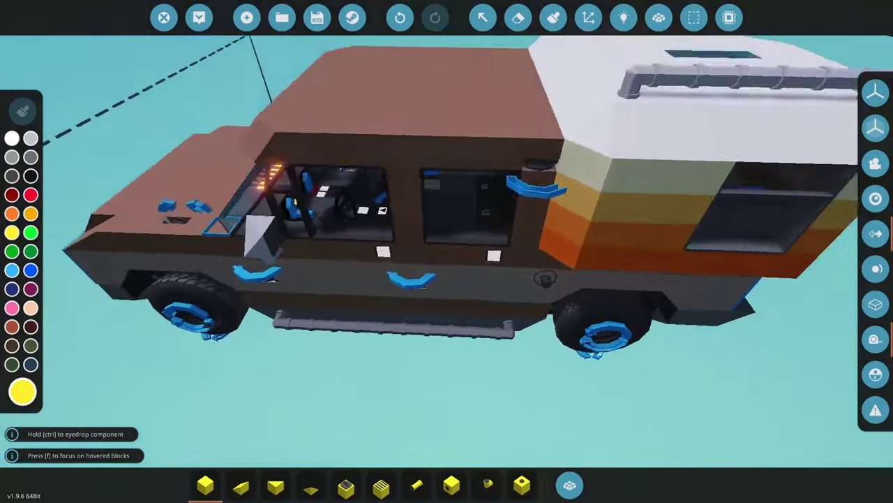
- Return to the new white truck and erase the orange underside blocks beside the drivetrain and behind the rear axle
{"action": "scroll", "coordinate": [446, 209], "scroll_direction": "down", "scroll_amount": 3}
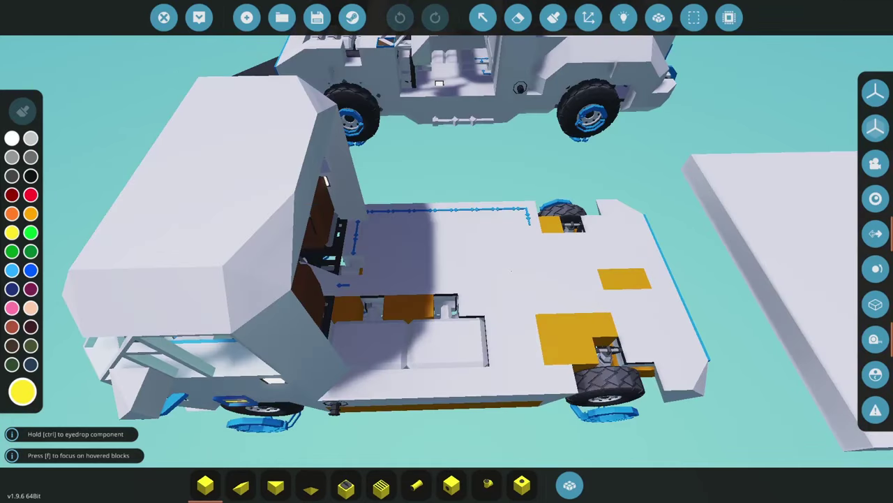
{"action": "left_click_drag", "start_coordinate": [447, 251], "coordinate": [349, 217]}
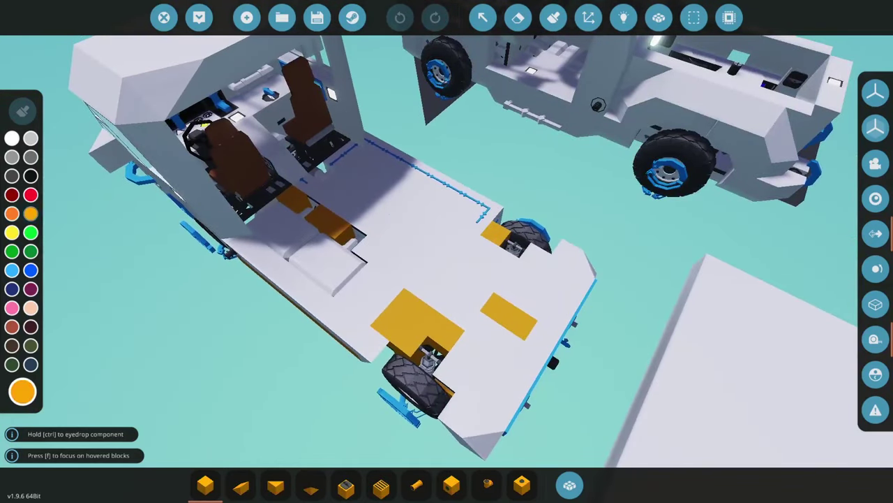
{"action": "left_click", "coordinate": [12, 214]}
{"action": "left_click_drag", "start_coordinate": [447, 251], "coordinate": [452, 279]}
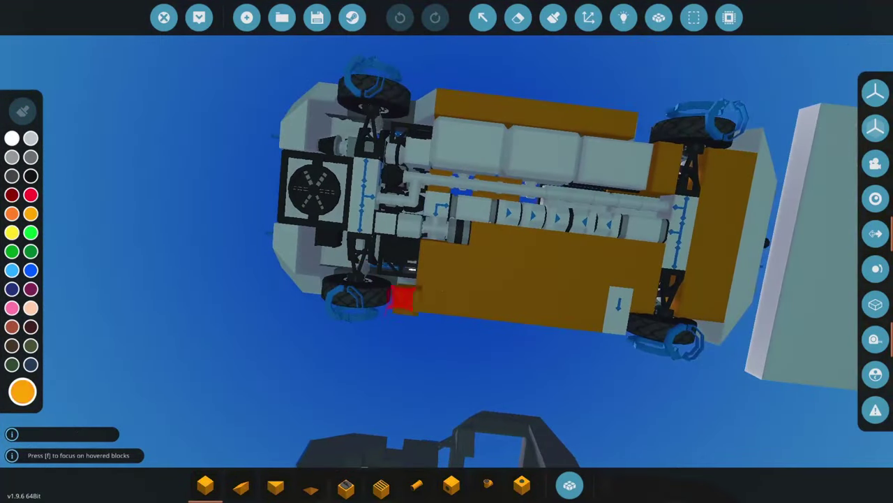
{"action": "key", "text": "e"}
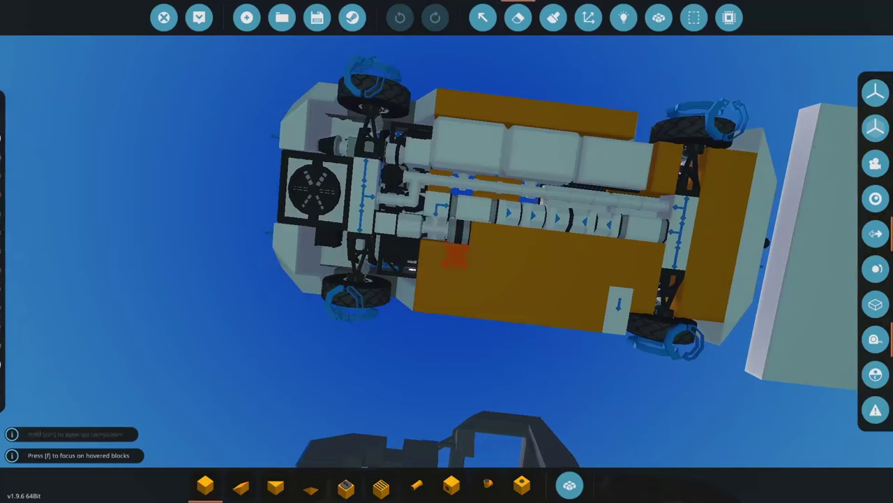
{"action": "left_click", "coordinate": [513, 286]}
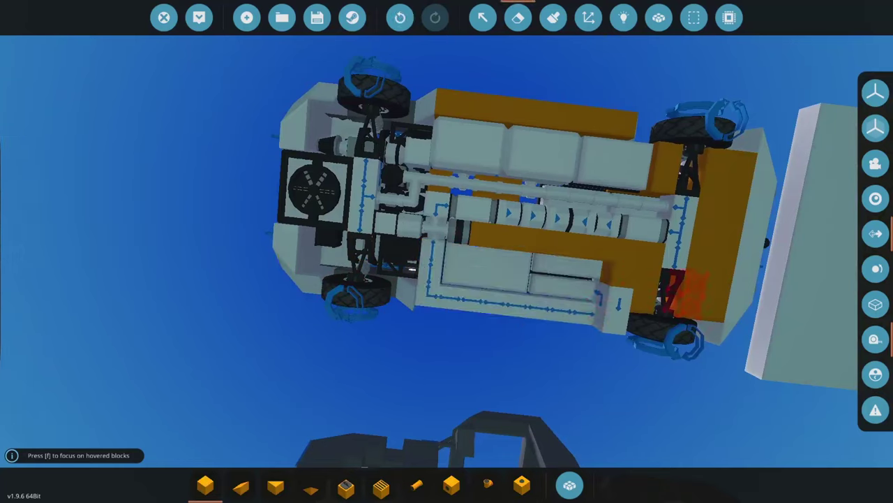
{"action": "left_click", "coordinate": [716, 230]}
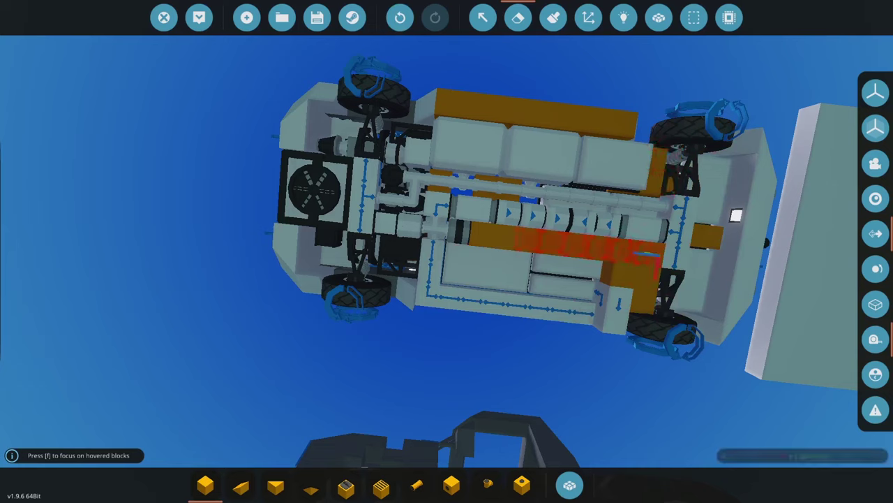
{"action": "left_click", "coordinate": [639, 286]}
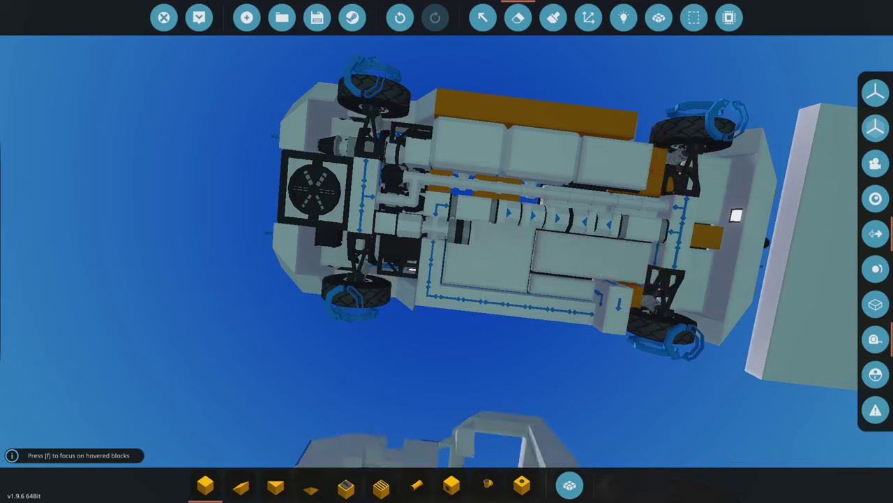
{"action": "key", "text": "e"}
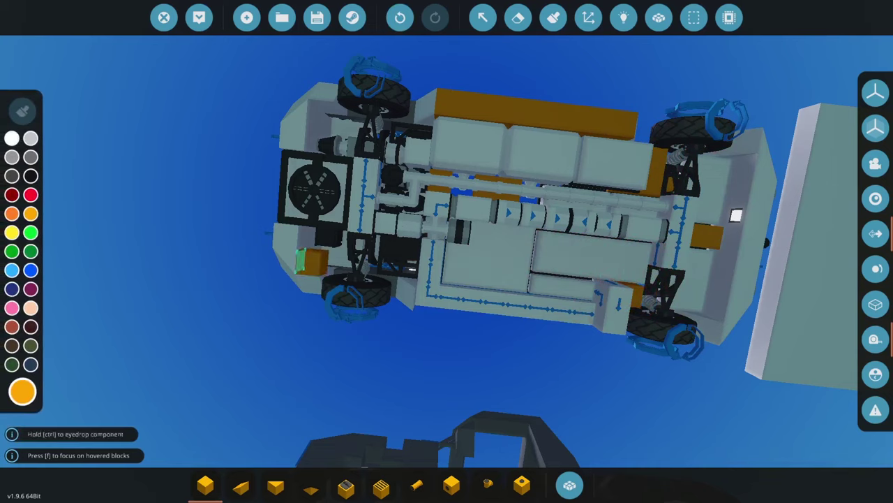
- Cover the new truck's underside with a 0.25 m thick layer of orange blocks, including the front corners and the side strip
{"action": "mouse_move", "coordinate": [307, 262]}
{"action": "left_mouse_down"}
{"action": "mouse_move", "coordinate": [674, 272]}
{"action": "mouse_move", "coordinate": [740, 230]}
{"action": "left_mouse_up"}
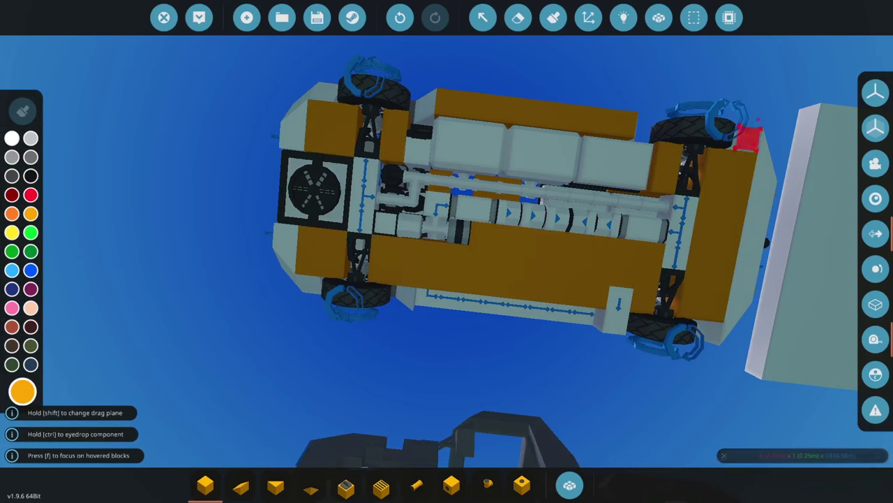
{"action": "key", "text": "d"}
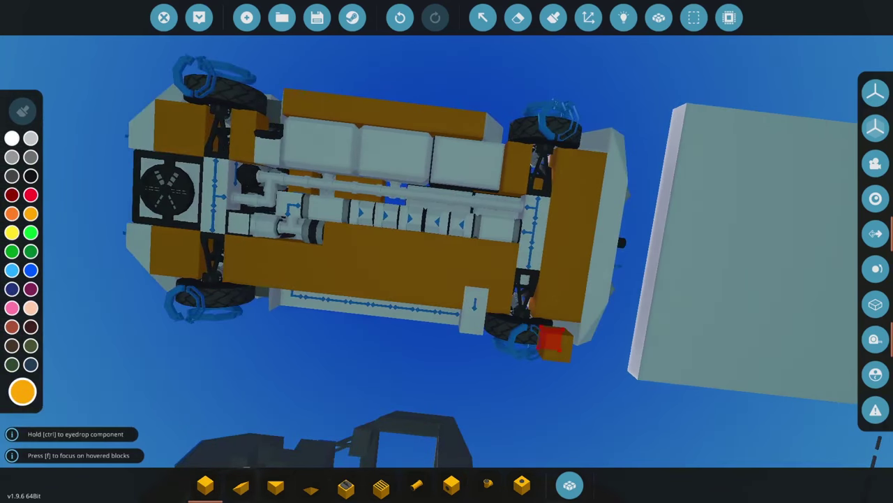
{"action": "key", "text": "w"}
{"action": "left_click", "coordinate": [333, 266]}
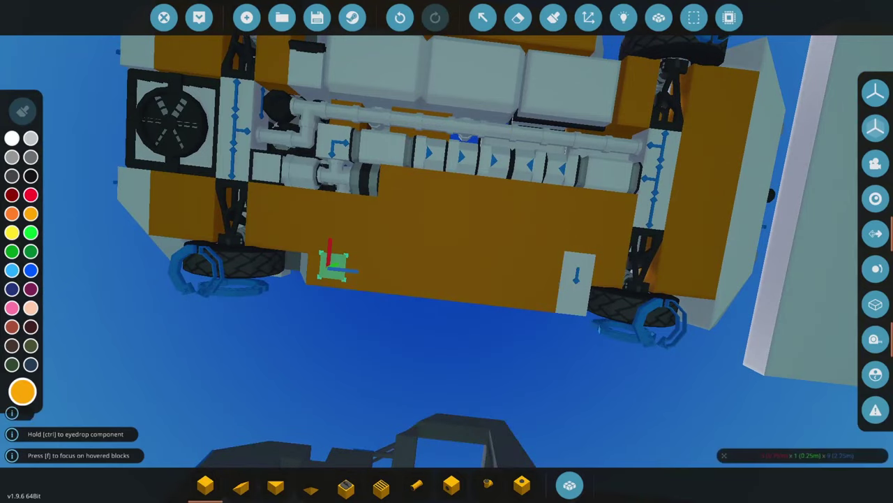
{"action": "key", "text": "s"}
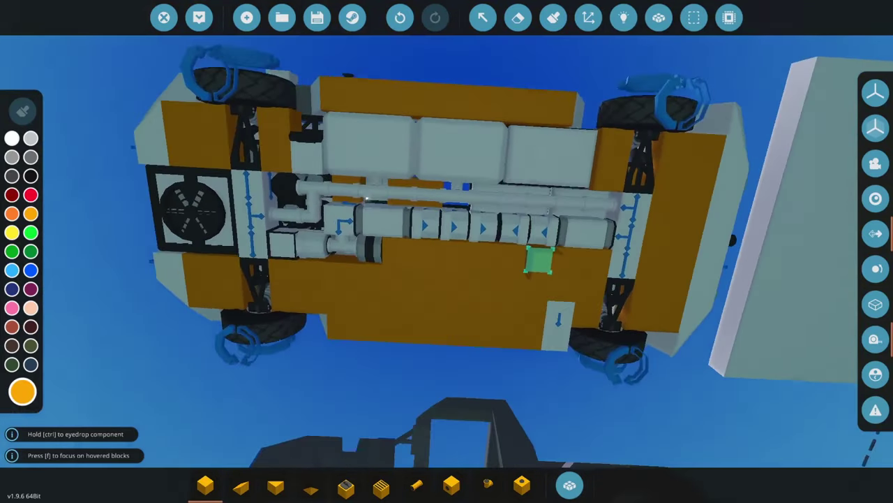
- Examine both trucks from several sides, including their logic wiring and the components inside the old pickup's sill
{"action": "key", "text": "s"}
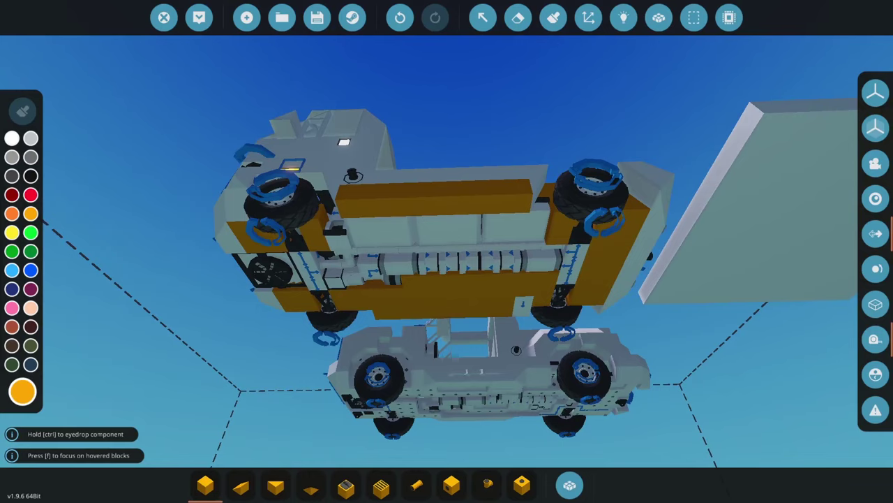
{"action": "key", "text": "f"}
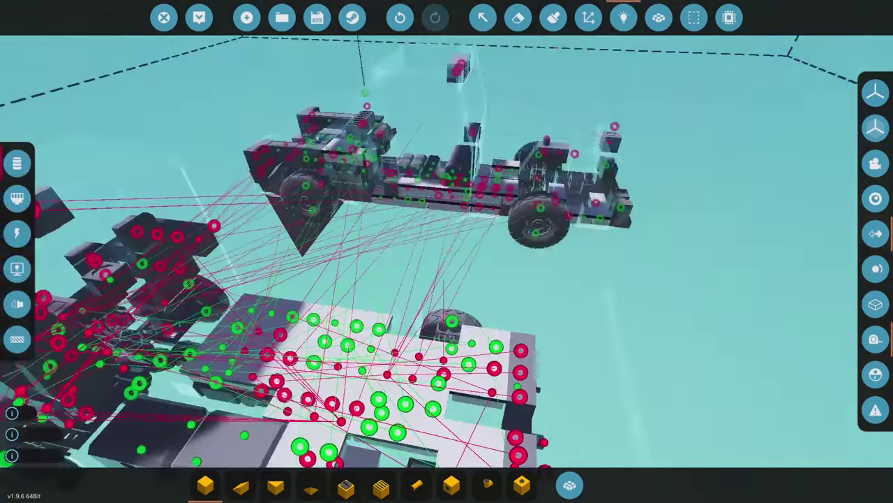
{"action": "key", "text": "d"}
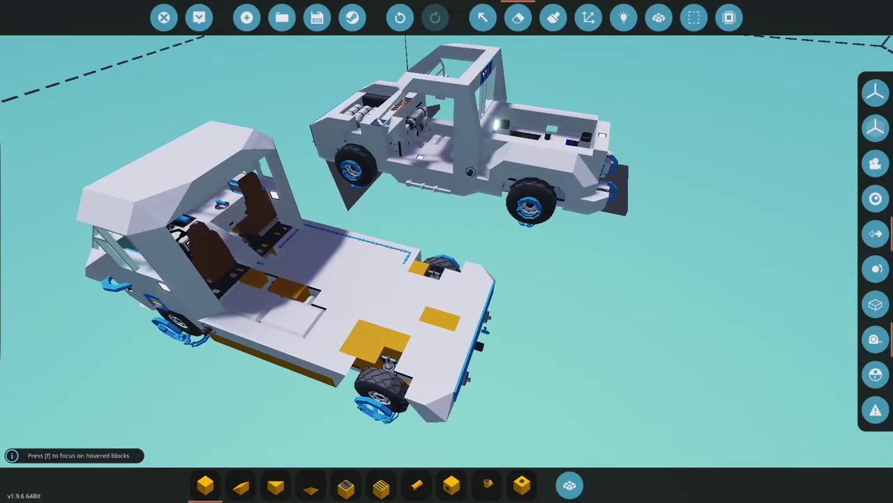
{"action": "key", "text": "w"}
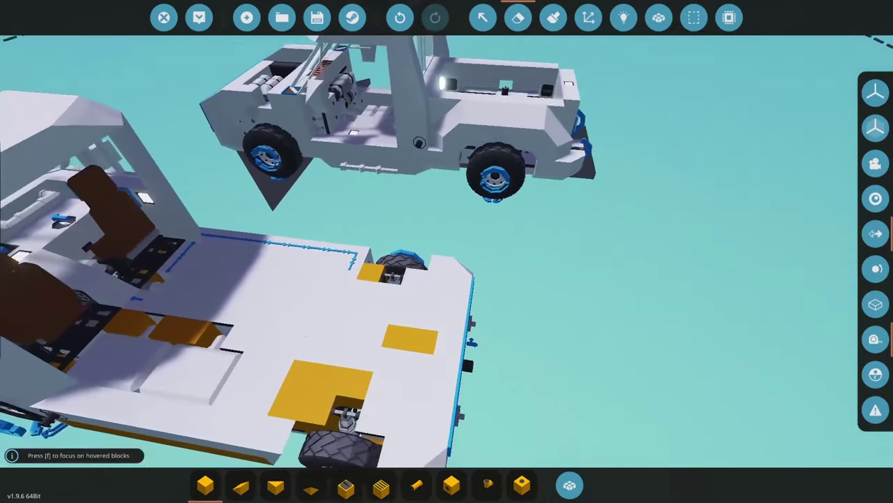
{"action": "key", "text": "f"}
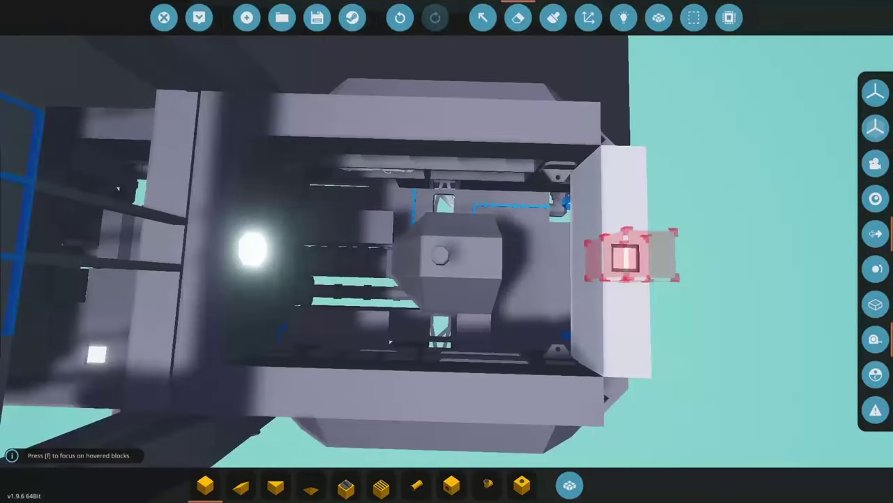
{"action": "left_click", "coordinate": [482, 17]}
{"action": "left_click", "coordinate": [353, 223]}
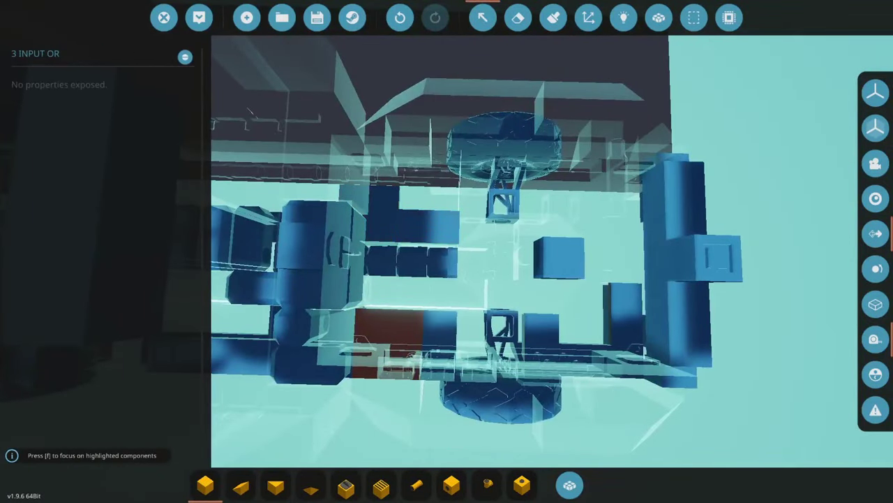
{"action": "key", "text": "Up"}
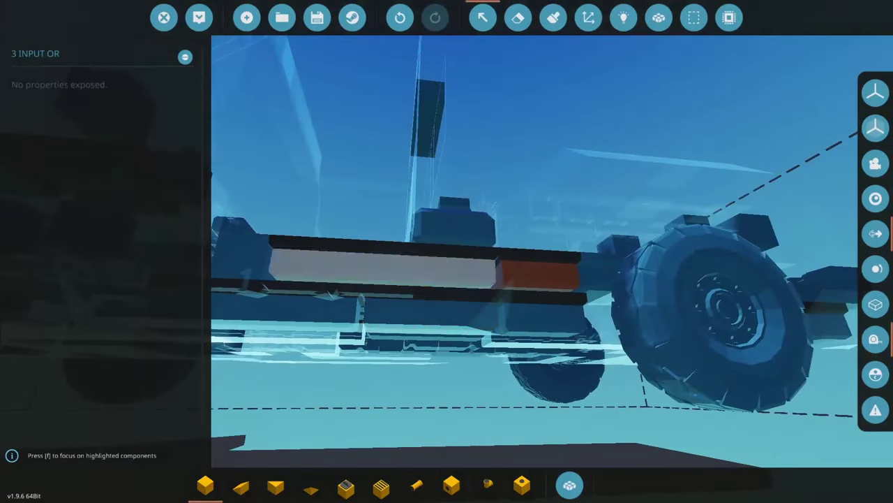
- Erase the white side blocks along the old pickup's door sill to uncover the long controller behind them
{"action": "left_click", "coordinate": [694, 17]}
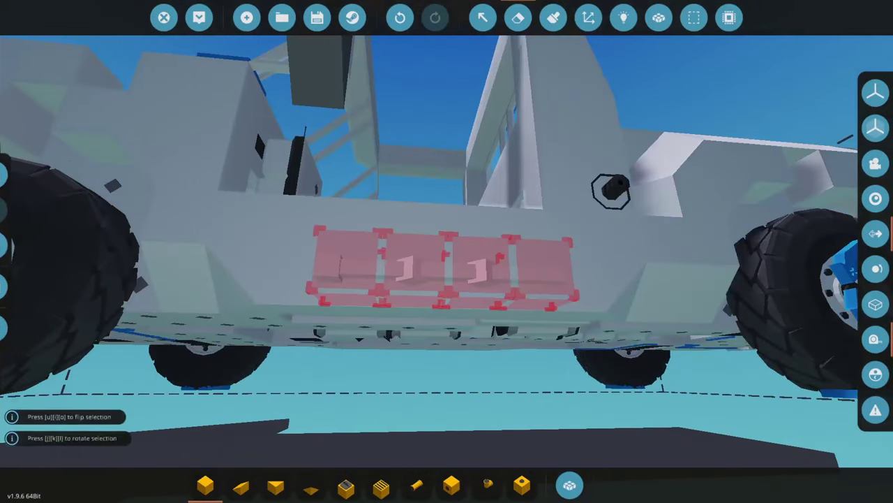
{"action": "key", "text": "Up"}
{"action": "key", "text": "p"}
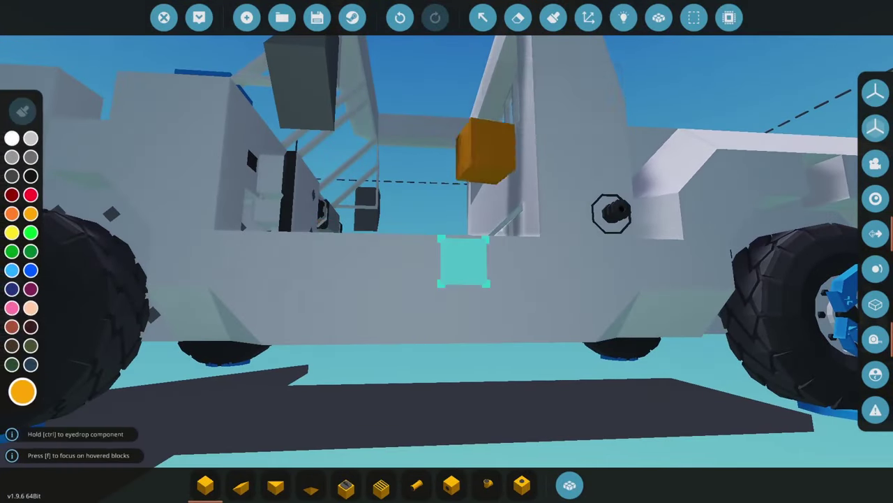
{"action": "key", "text": "ctrl"}
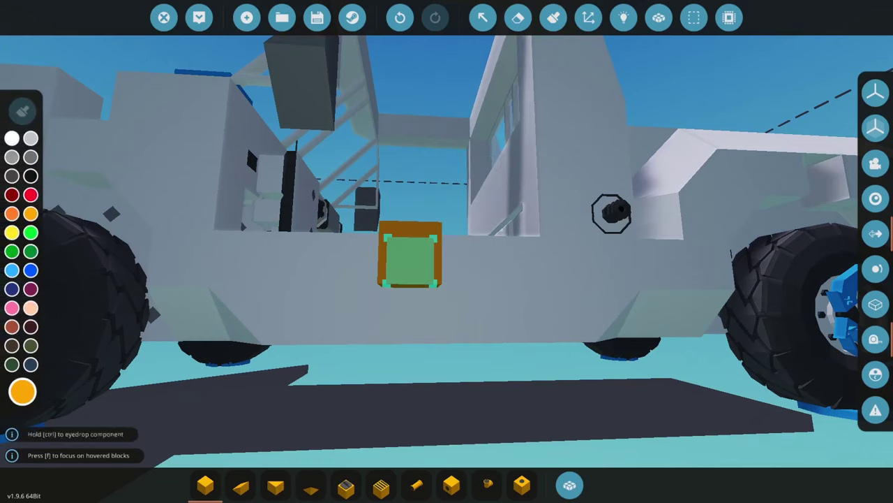
{"action": "key", "text": "ctrl+z"}
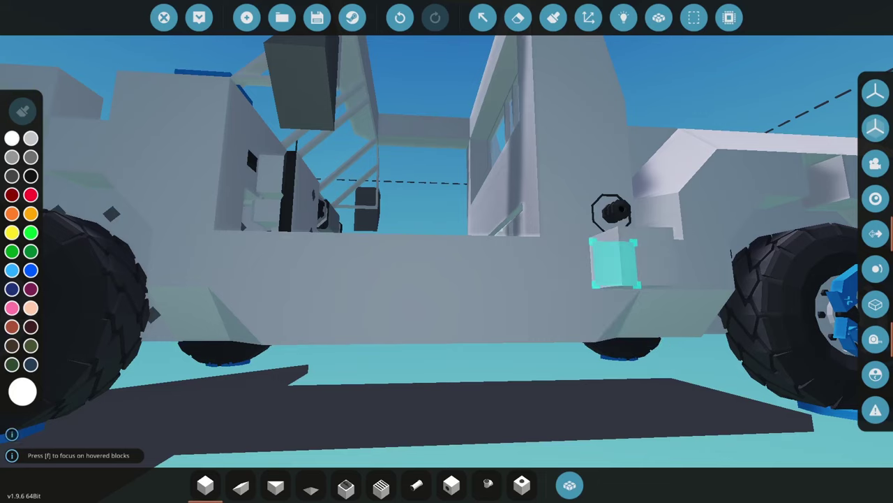
{"action": "key", "text": "x"}
{"action": "left_click_drag", "start_coordinate": [606, 265], "coordinate": [220, 279]}
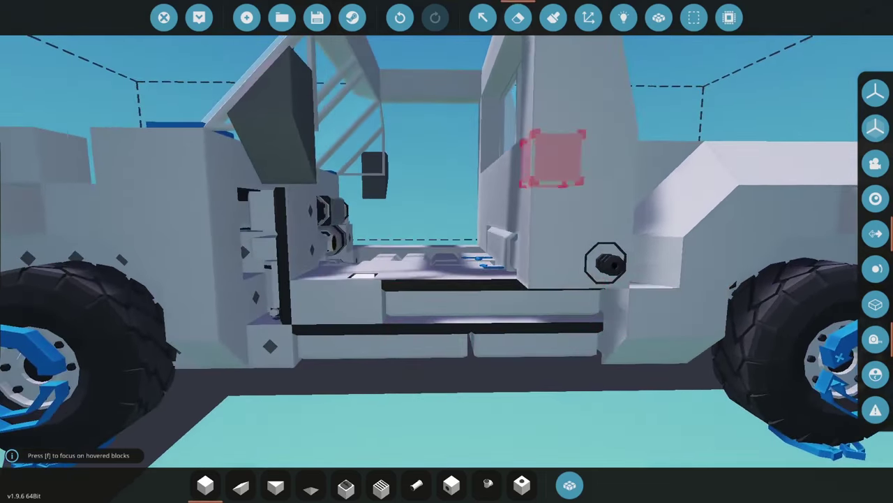
- Select the uncovered controller in the old pickup's sill and cut it out
{"action": "left_click", "coordinate": [693, 18]}
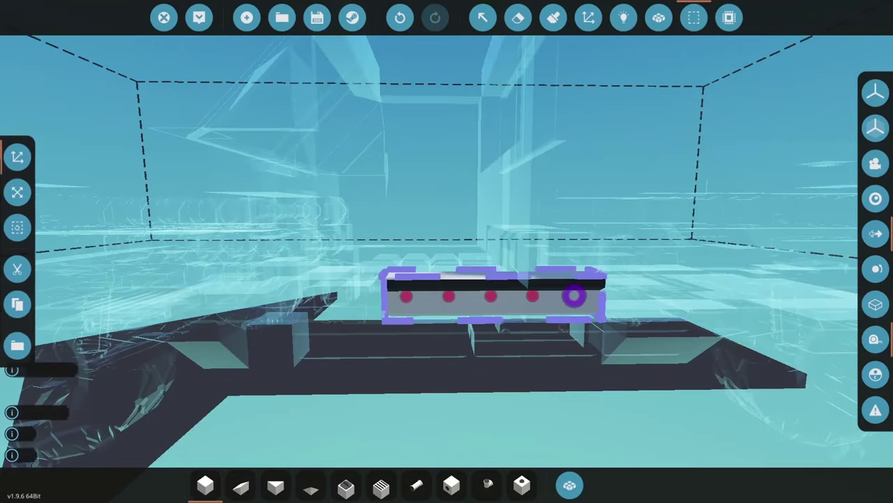
{"action": "left_click", "coordinate": [17, 265]}
{"action": "key", "text": "q"}
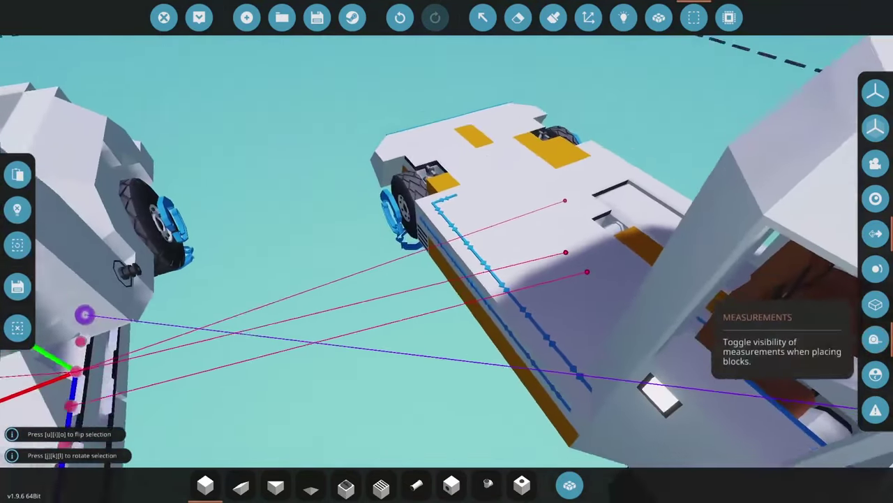
{"action": "key", "text": "a"}
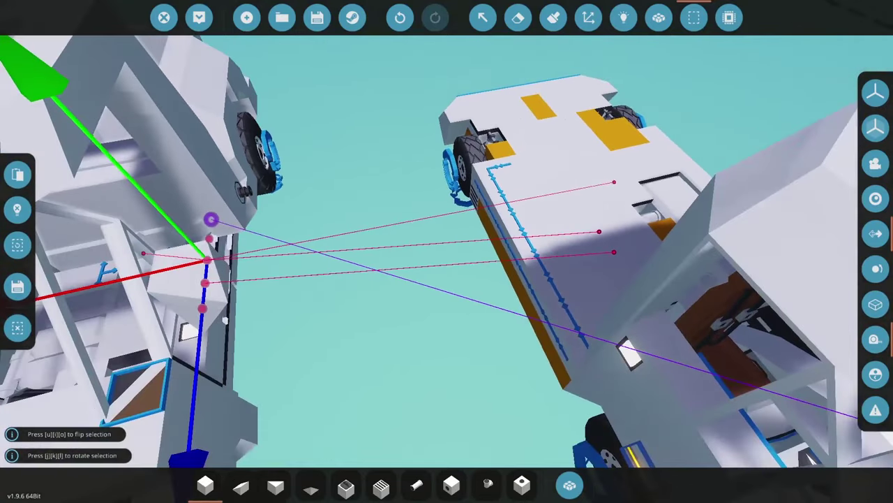
- Rotate and move the cut controller against the new truck's lower side between the wheels and paste it there
{"action": "key", "text": "e"}
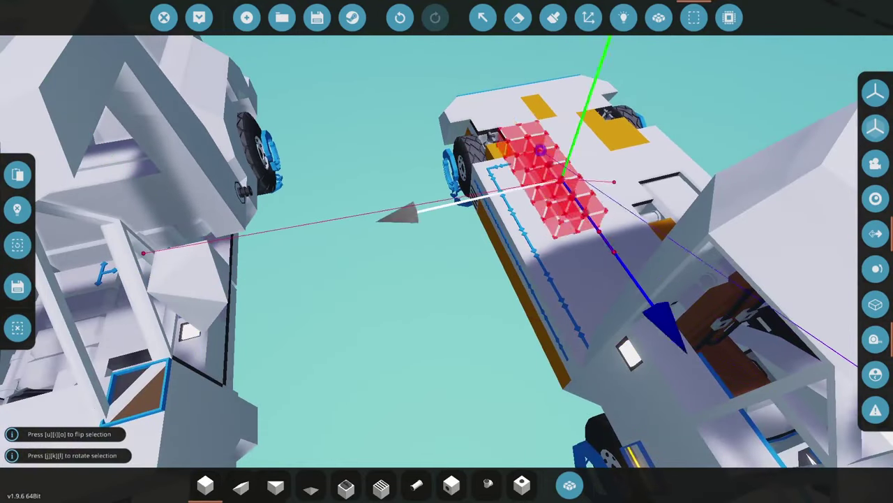
{"action": "key", "text": "e"}
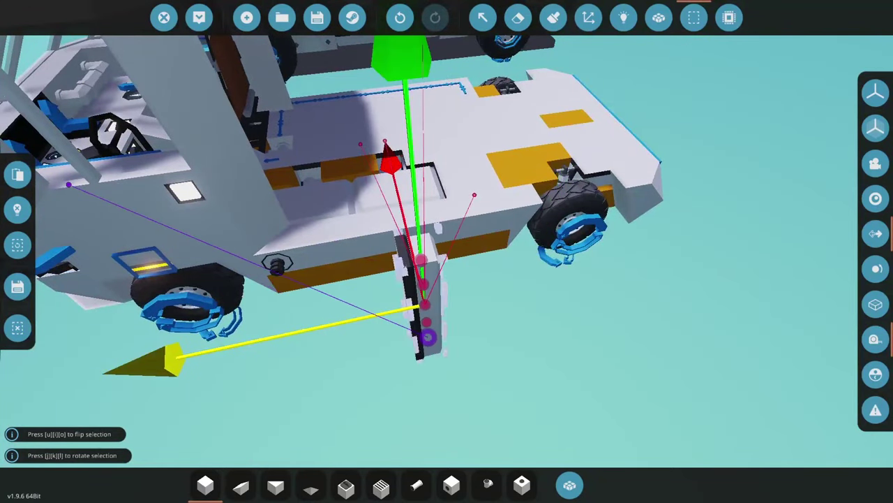
{"action": "key", "text": "e"}
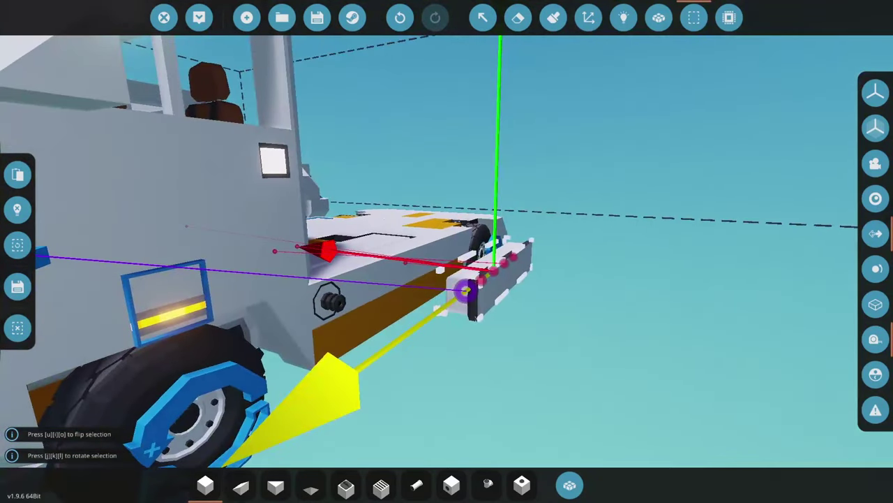
{"action": "key", "text": "e"}
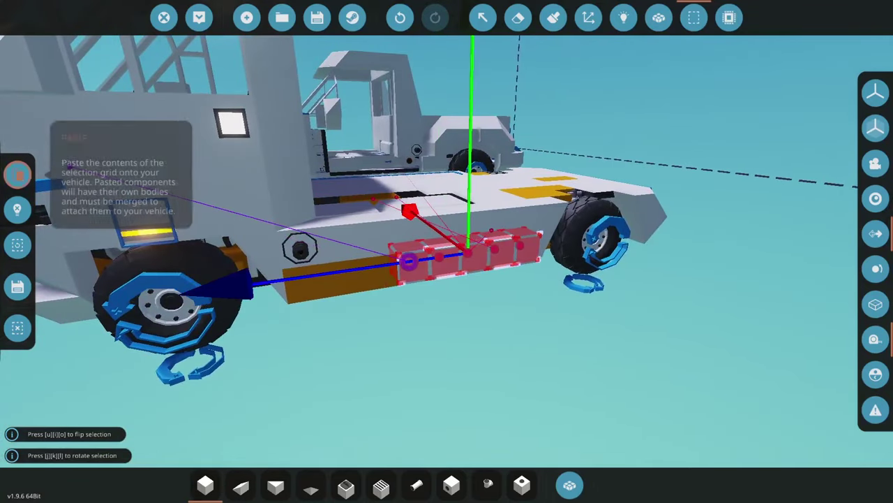
- Merge the pasted controller into the new truck's body and cover the lower side with white blocks
{"action": "left_click", "coordinate": [659, 17]}
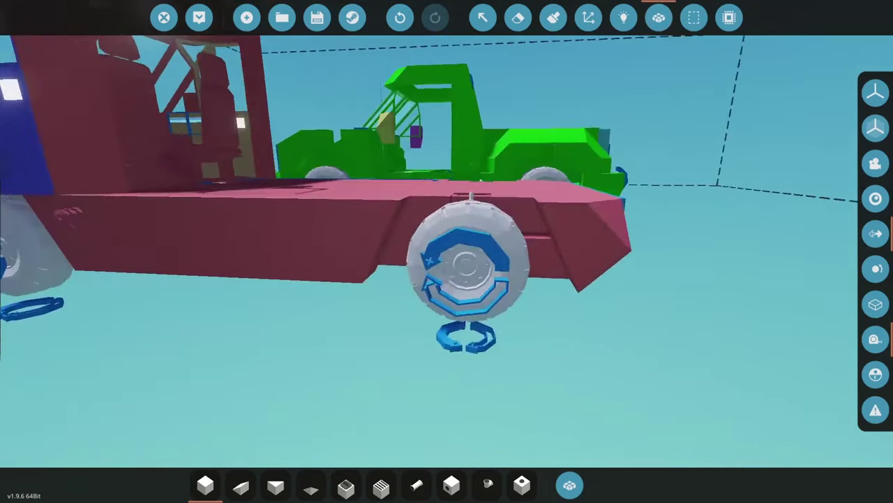
{"action": "left_click", "coordinate": [659, 17]}
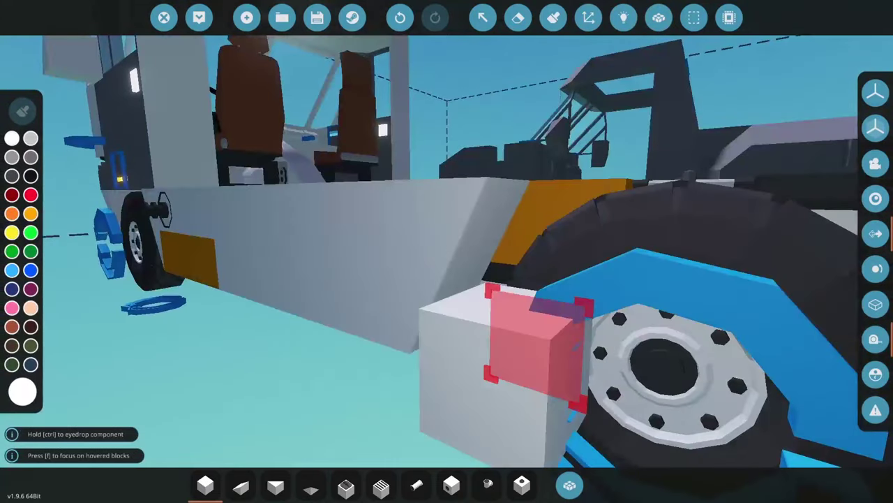
{"action": "key", "text": "q"}
{"action": "key", "text": "q"}
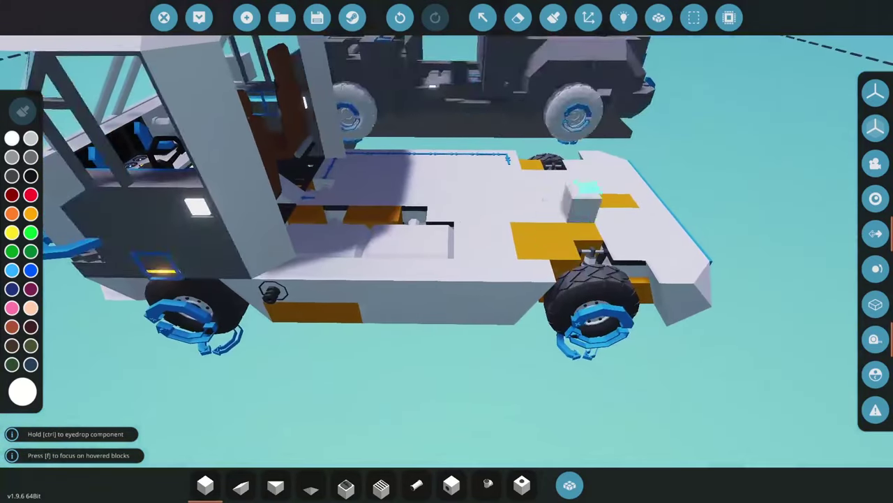
- Trace the logic connections of the relocated controller and inspect the dashboard instruments, underside and components of both trucks
{"action": "left_click", "coordinate": [623, 18]}
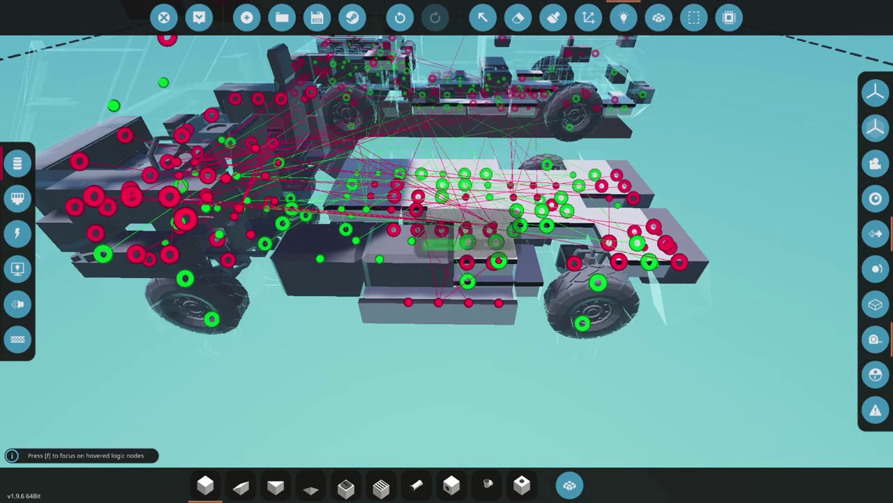
{"action": "key", "text": "e"}
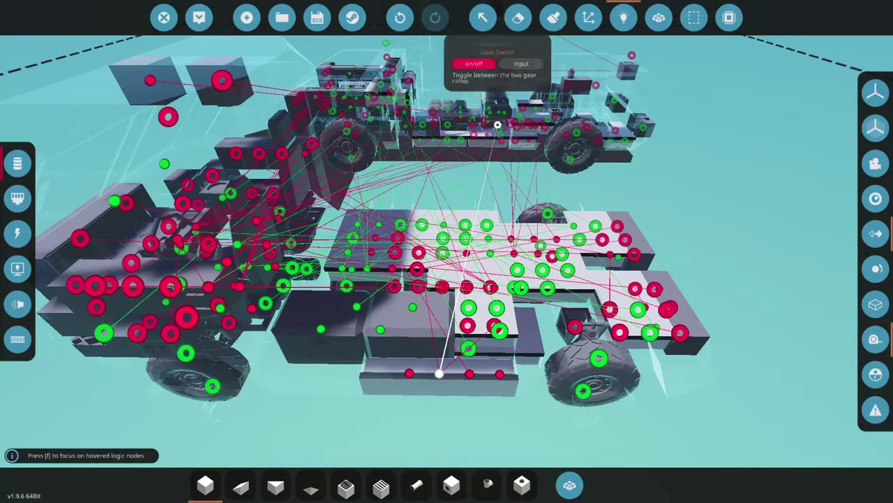
{"action": "key", "text": "w"}
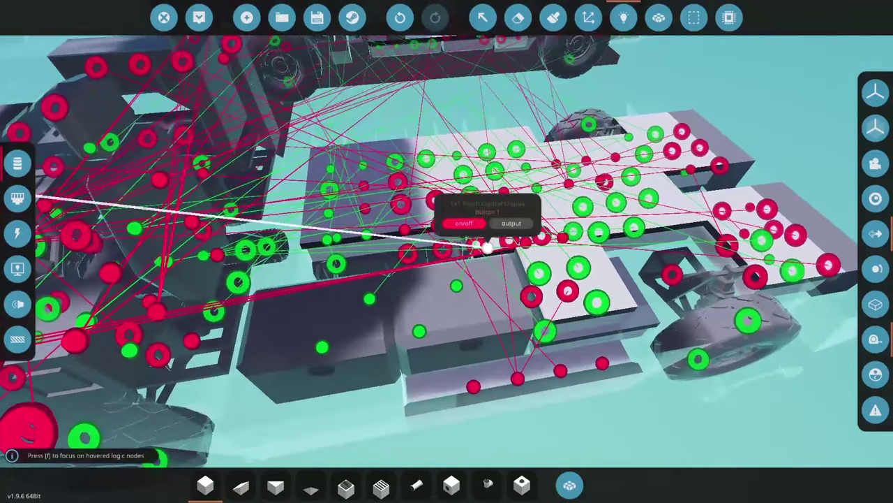
{"action": "key", "text": "s"}
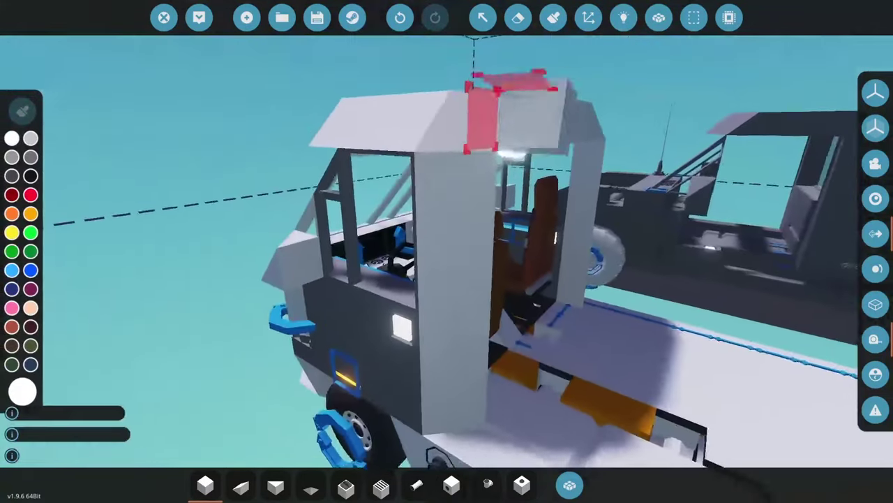
{"action": "key", "text": "w"}
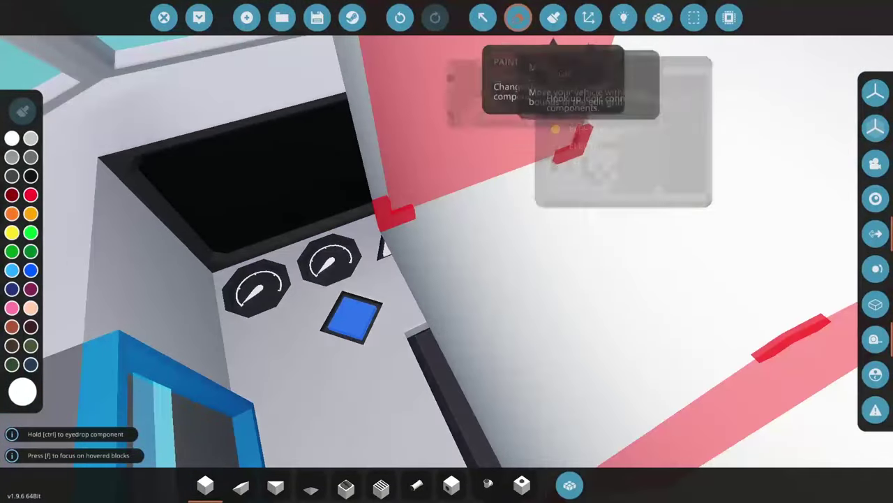
{"action": "left_click", "coordinate": [482, 17]}
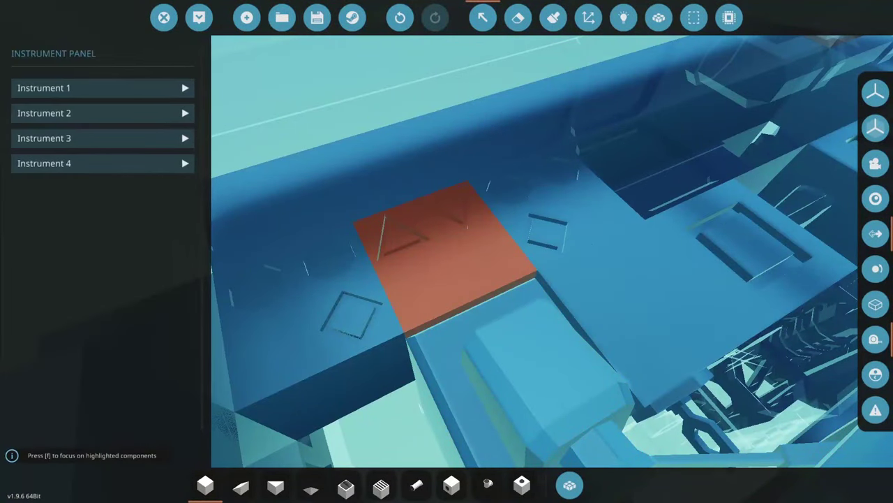
{"action": "key", "text": "w"}
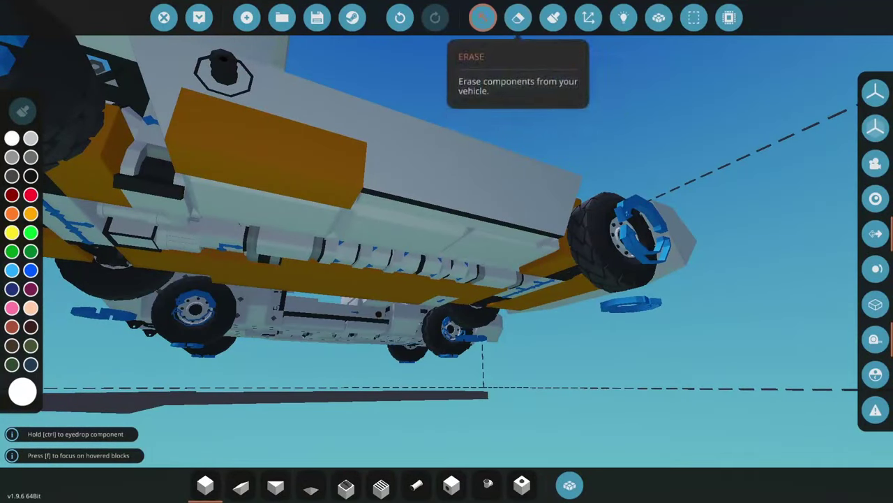
{"action": "key", "text": "q"}
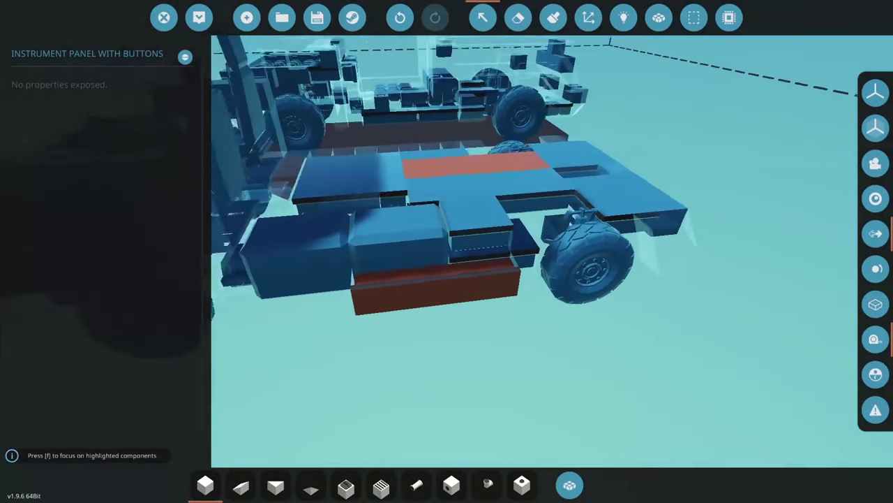
{"action": "key", "text": "w"}
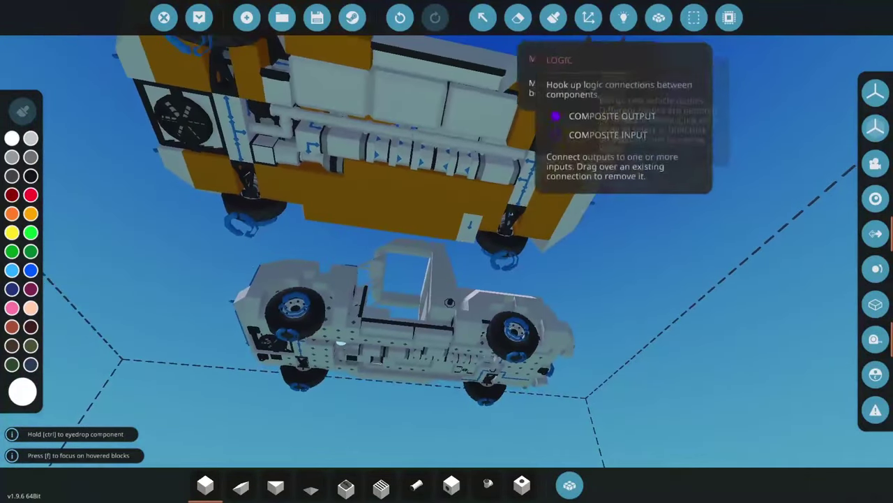
{"action": "left_click", "coordinate": [483, 18]}
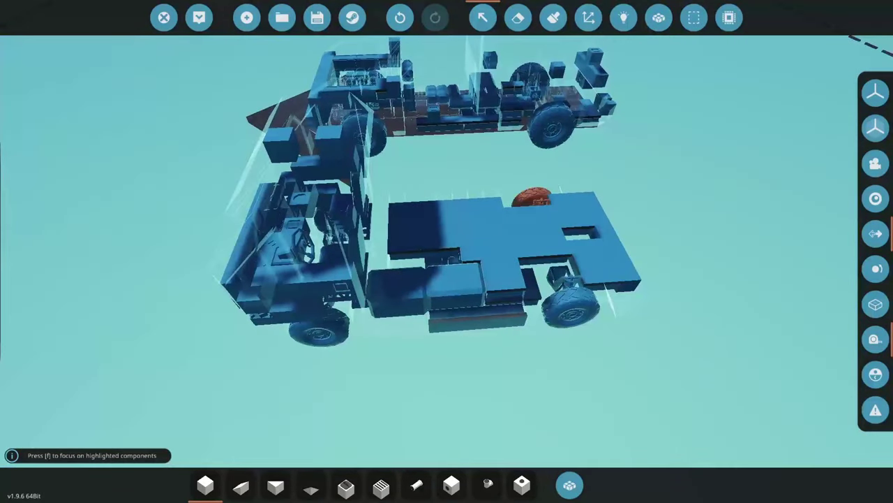
- Examine the new truck's deck and rear end, including the engine ECU, automatic gearbox, gas tank and touch display controllers
{"action": "left_click", "coordinate": [554, 18]}
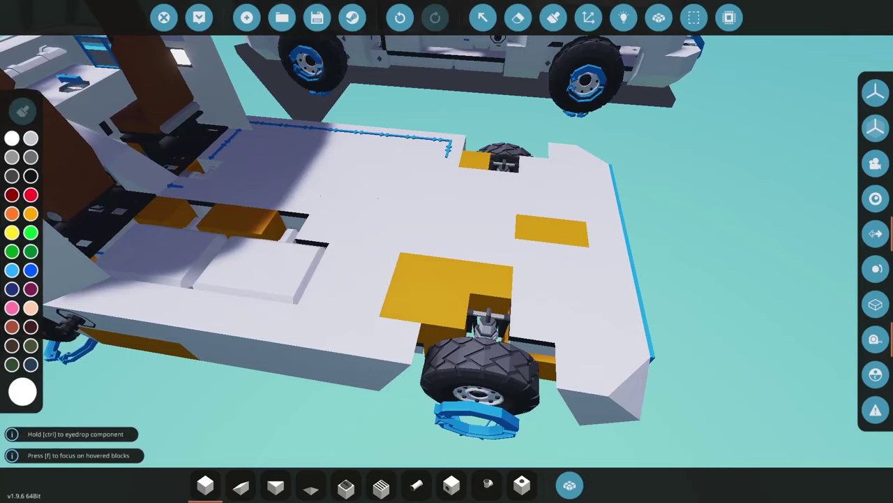
{"action": "key", "text": "x"}
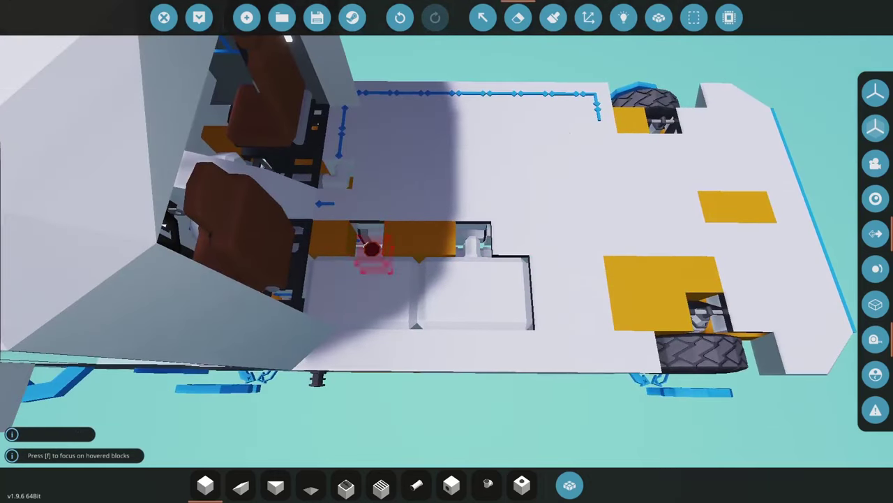
{"action": "key", "text": "0"}
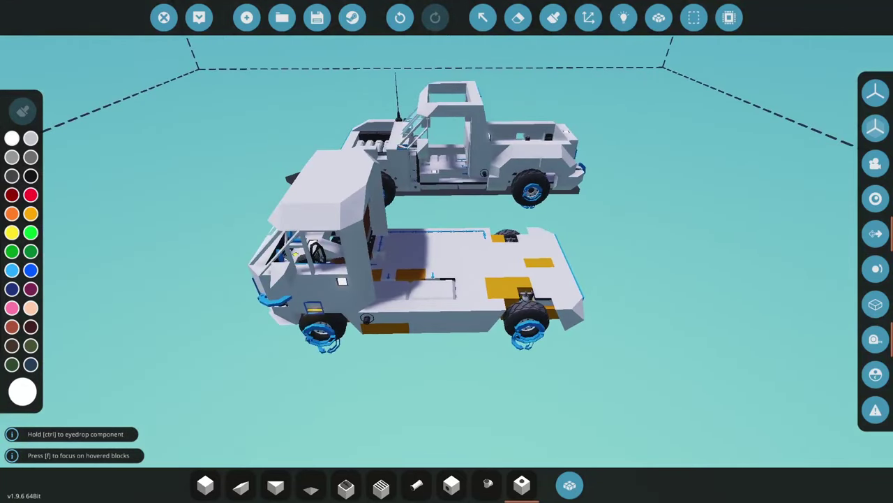
{"action": "left_click", "coordinate": [482, 18]}
{"action": "left_click", "coordinate": [402, 255]}
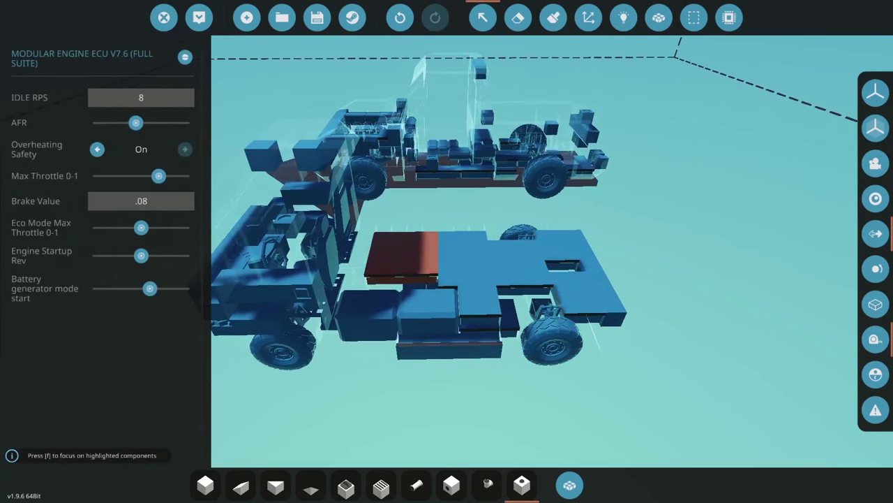
{"action": "left_click", "coordinate": [489, 249]}
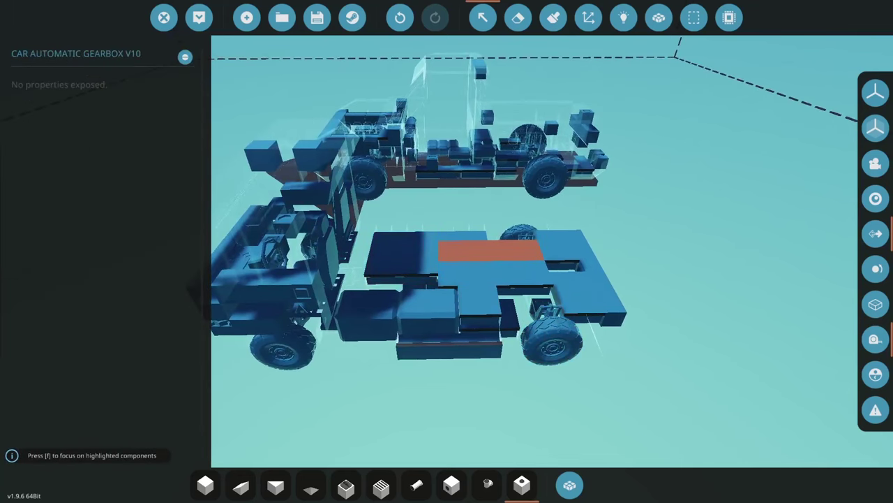
{"action": "left_click", "coordinate": [401, 254]}
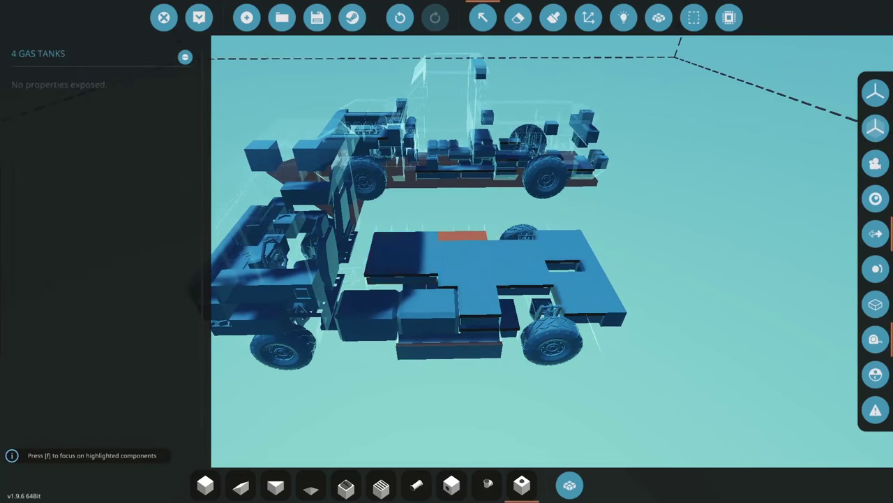
{"action": "left_click", "coordinate": [466, 272]}
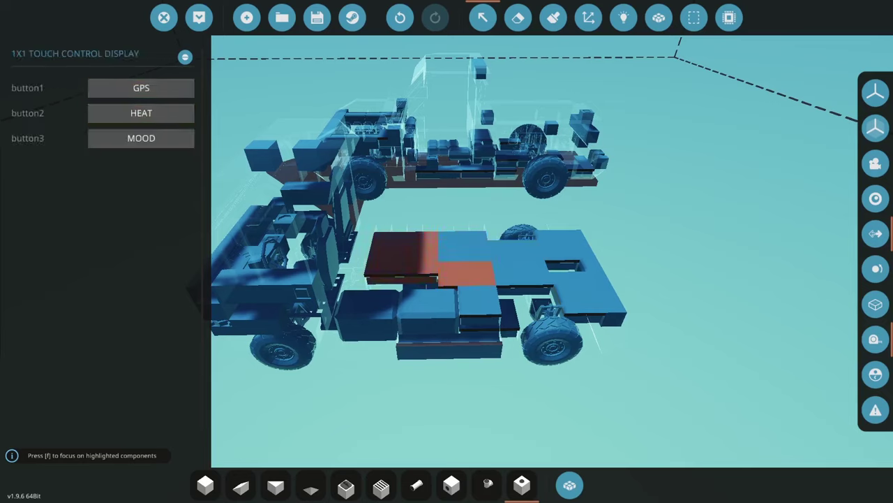
{"action": "left_click", "coordinate": [466, 273]}
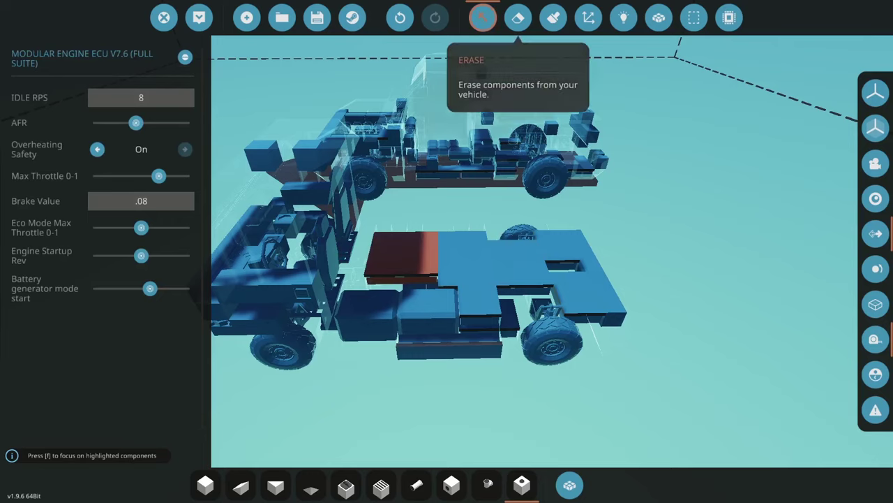
{"action": "left_click", "coordinate": [553, 17]}
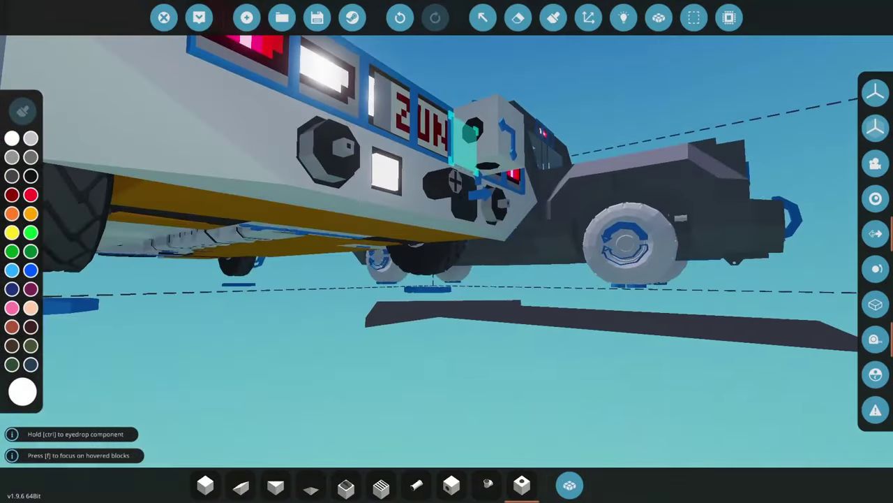
{"action": "scroll", "coordinate": [446, 252], "scroll_direction": "down", "scroll_amount": 3}
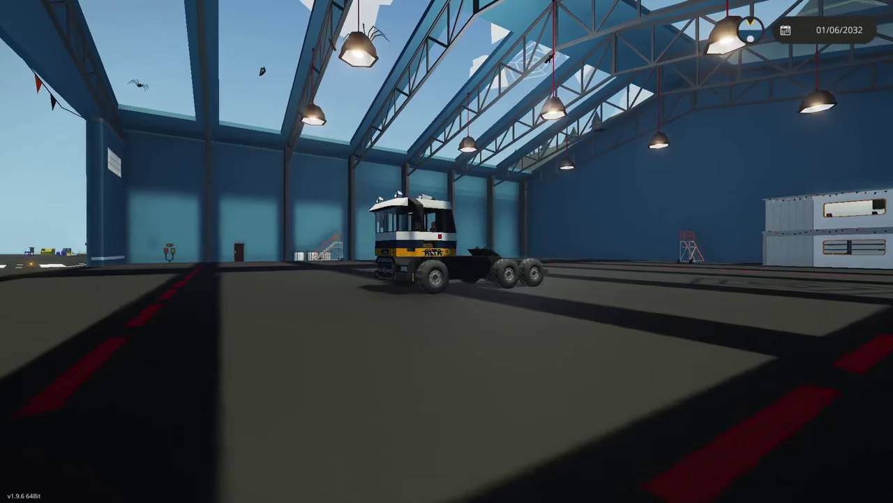
- Walk to the six-wheeled ALTA truck, take the driver seat and switch to the external camera
{"action": "key", "text": "w"}
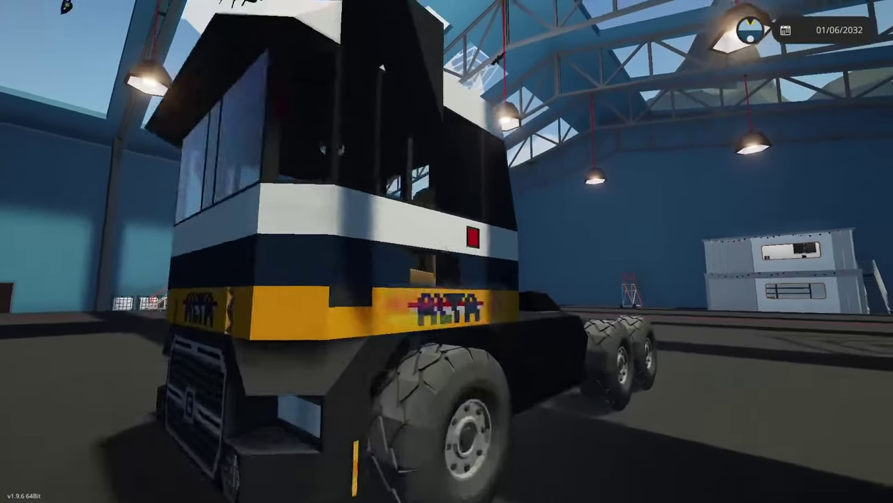
{"action": "key", "text": "f"}
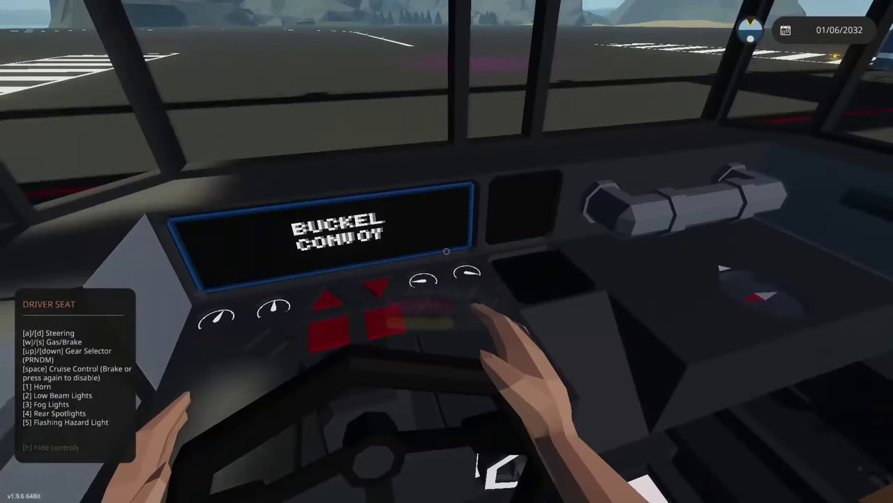
{"action": "key", "text": "c"}
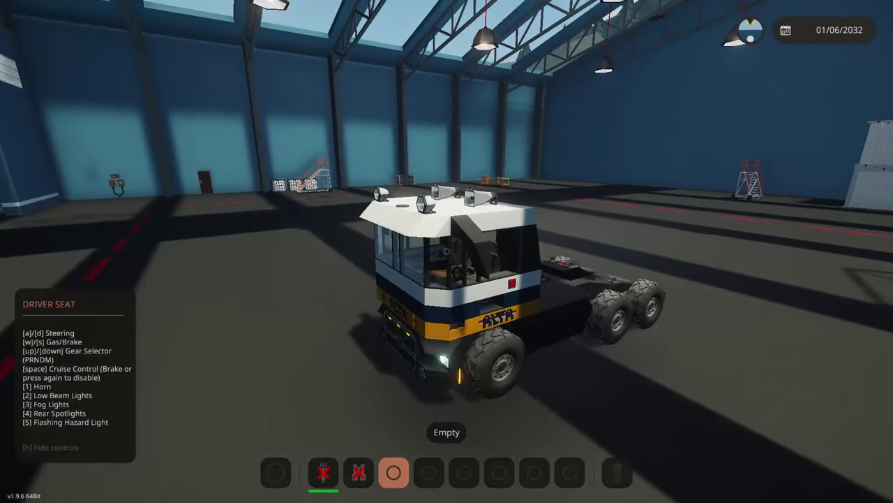
- Drive the truck out of the hangar and around the airfield with the low beams on, and leave the driver seat
{"action": "key", "text": "w"}
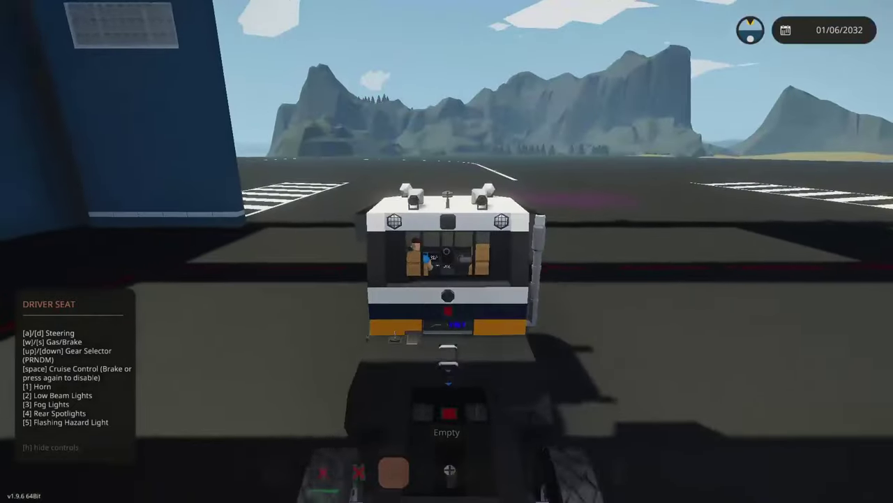
{"action": "key", "text": "d"}
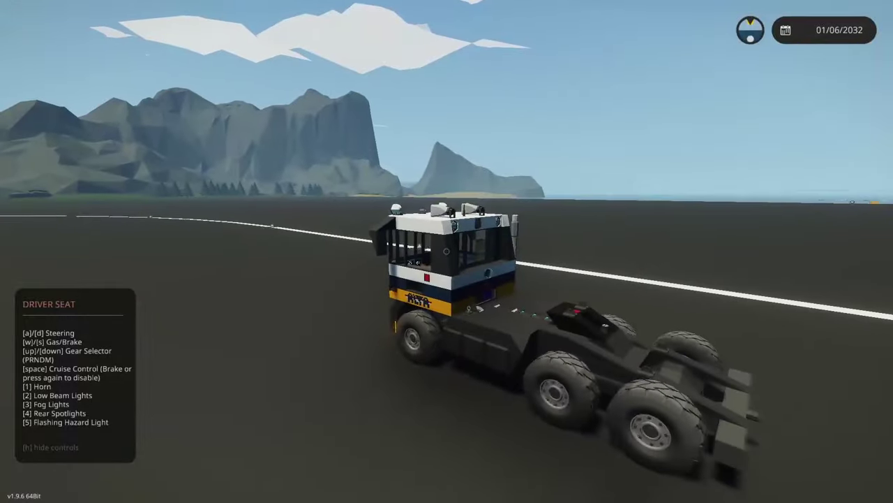
{"action": "key", "text": "2"}
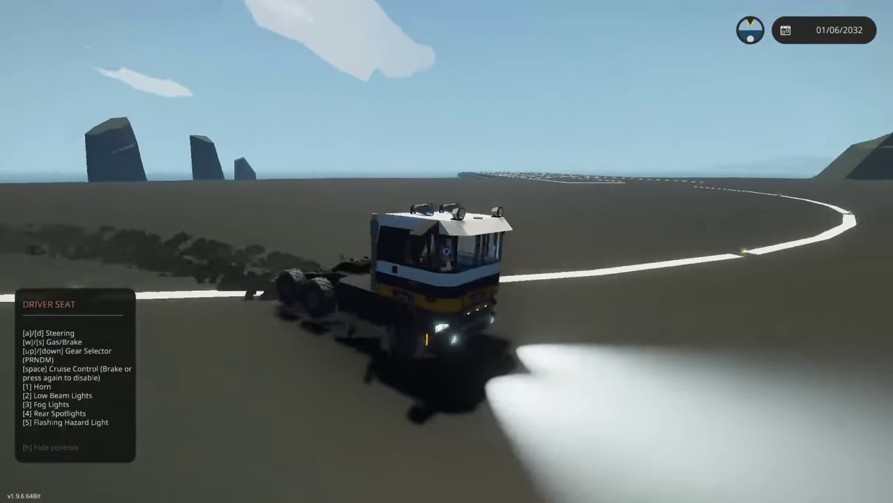
{"action": "key", "text": "a"}
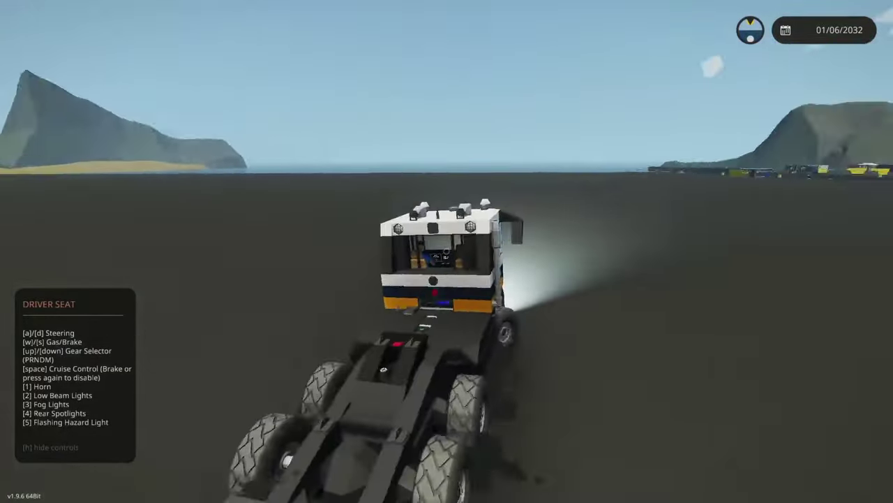
{"action": "key", "text": "d"}
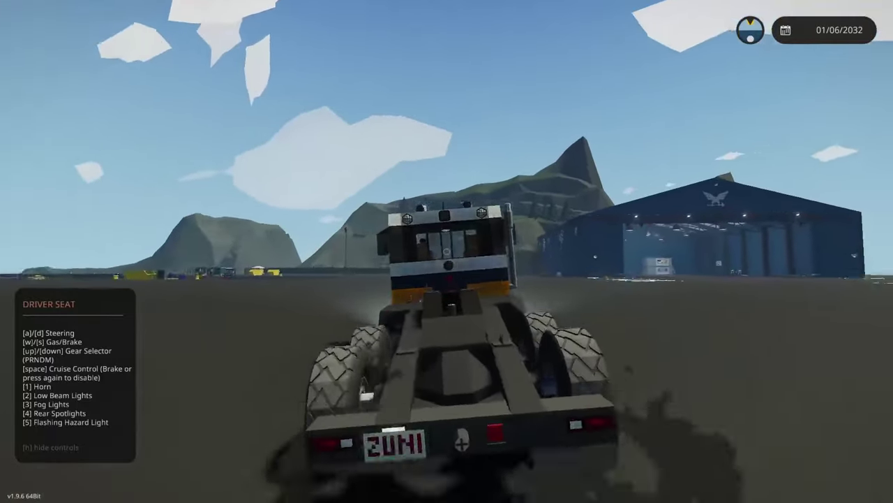
{"action": "key", "text": "a"}
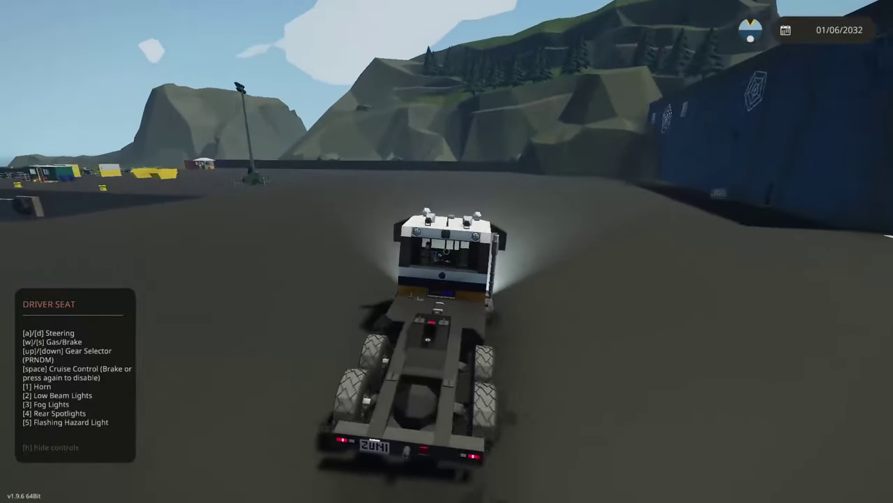
{"action": "key", "text": "f"}
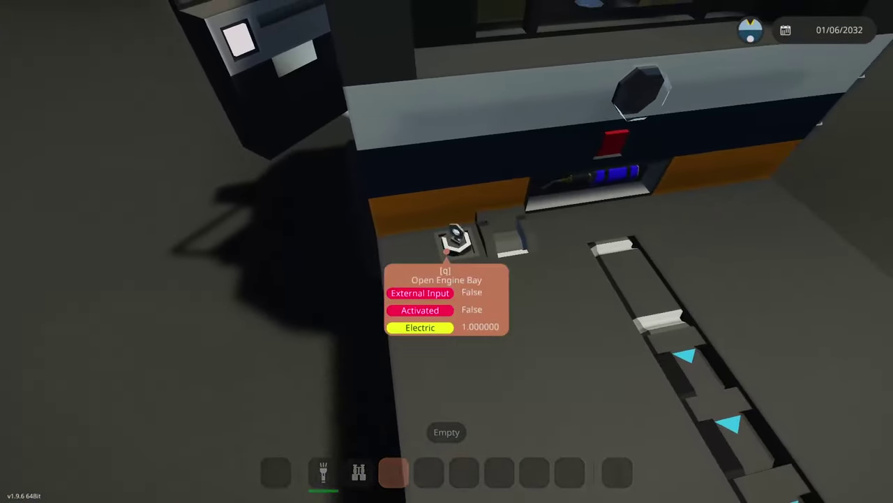
- Open the truck's engine bay and light up the modular engine with the flashlight
{"action": "key", "text": "w"}
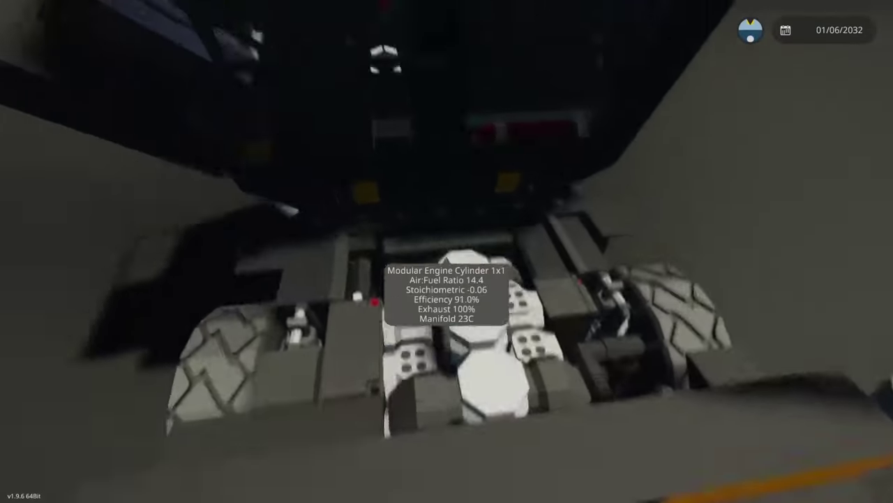
{"action": "key", "text": "s"}
{"action": "scroll", "coordinate": [446, 251], "scroll_direction": "down", "scroll_amount": 2}
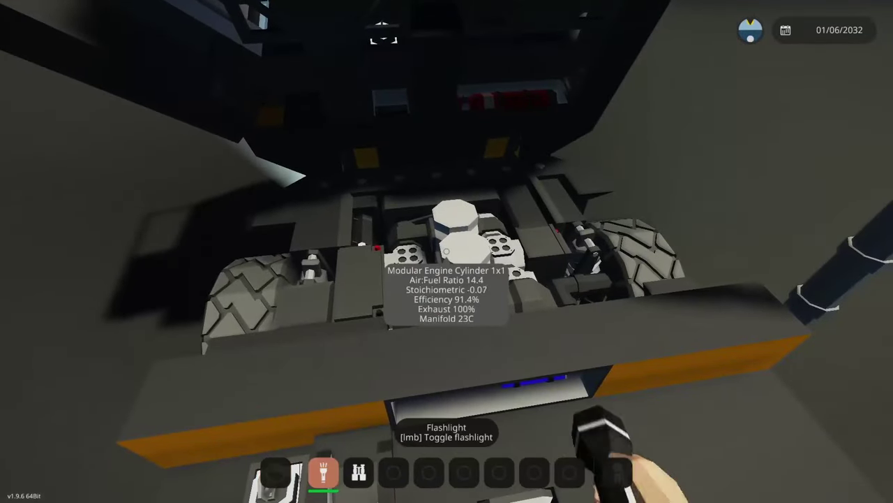
{"action": "left_click", "coordinate": [447, 252]}
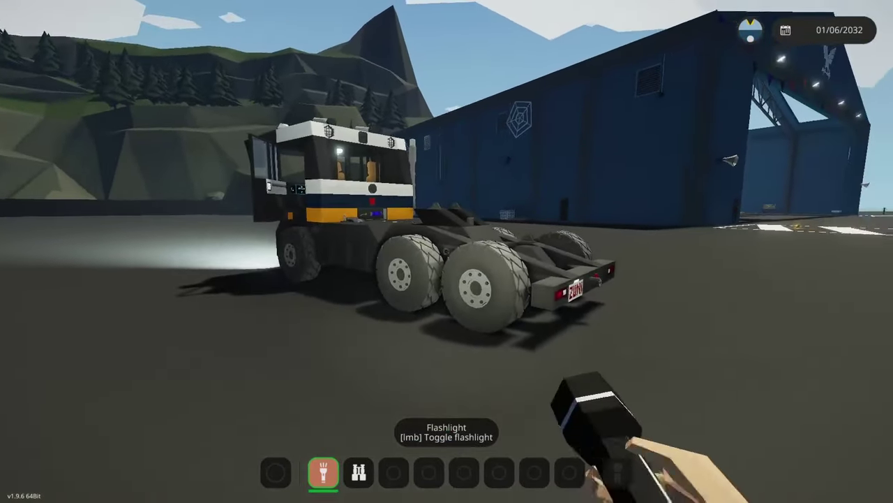
- Walk around the parked truck from its rear to its front to examine the exterior
{"action": "key", "text": "a"}
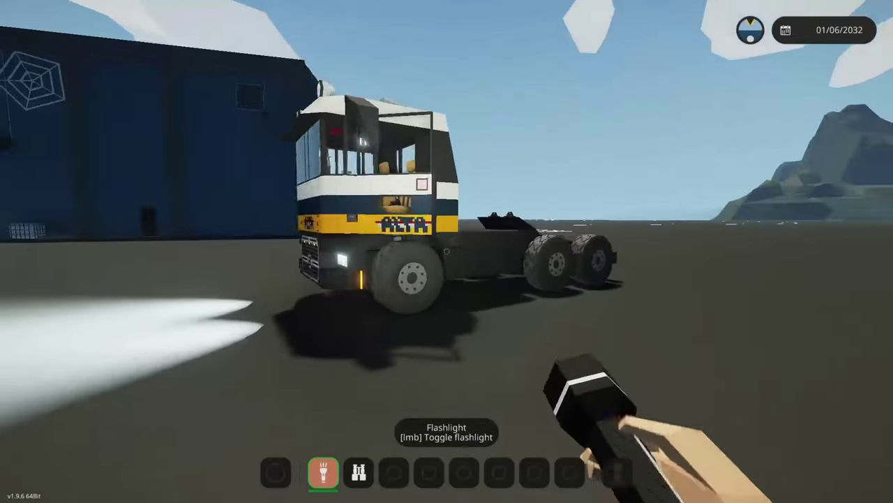
{"action": "key", "text": "d"}
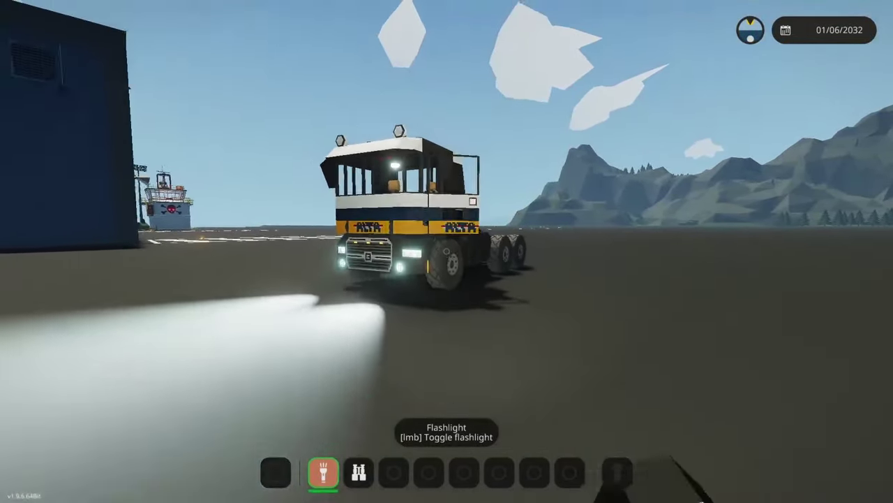
{"action": "key", "text": "w"}
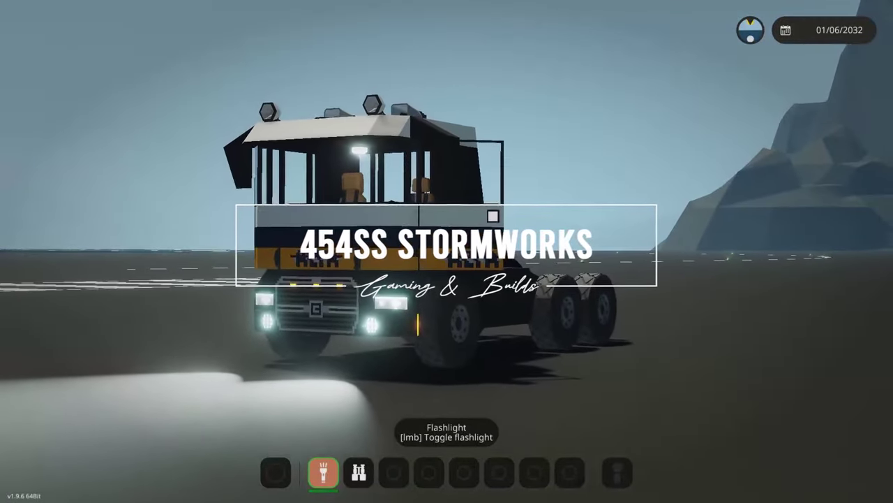